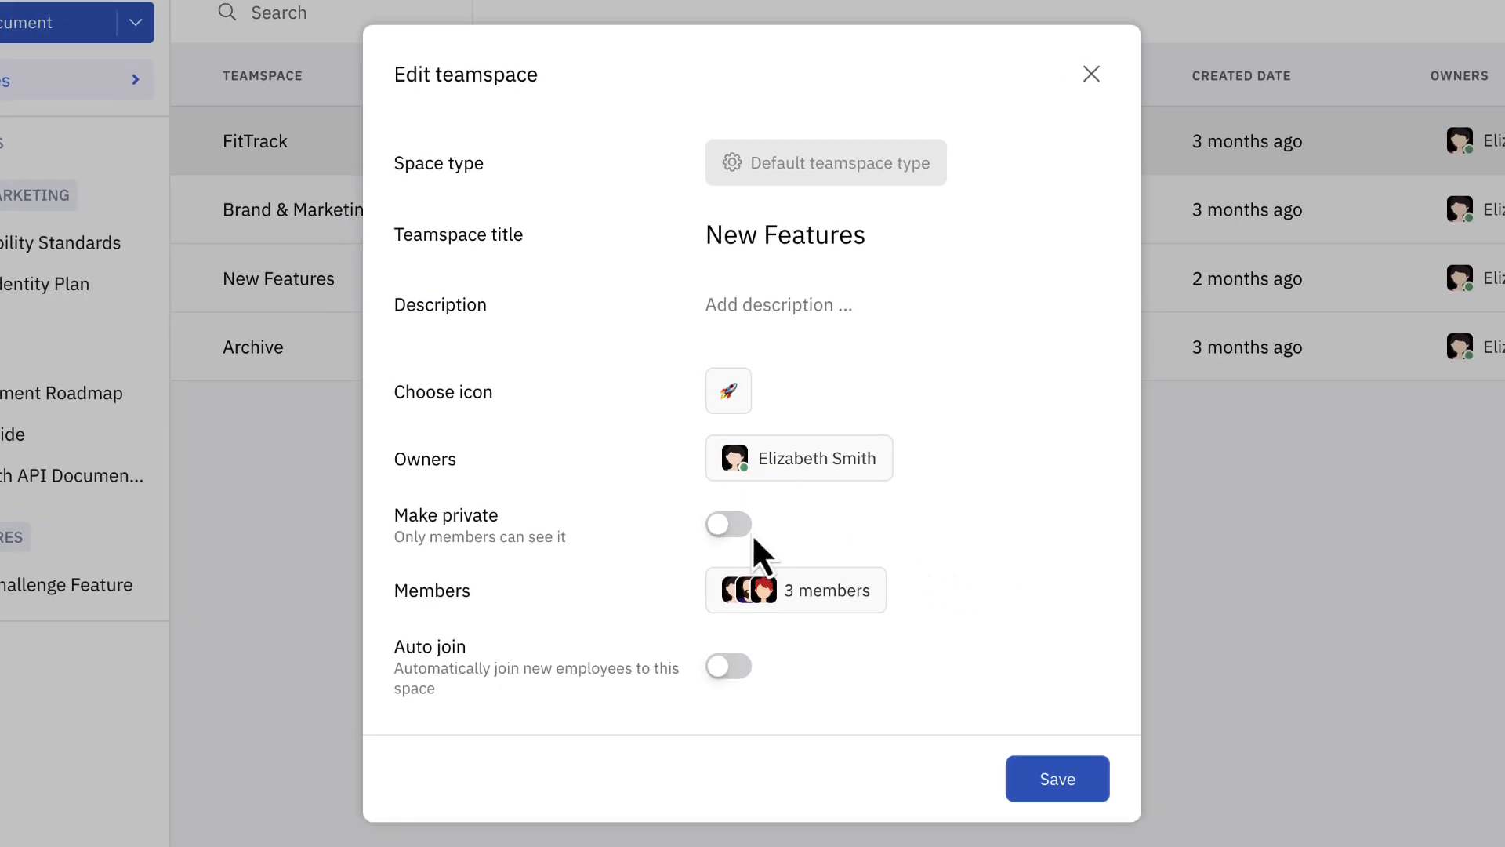
Make the New Features teamspace private, enable automatic joining for new employees, and save the teamspace settings.
click(729, 524)
click(730, 665)
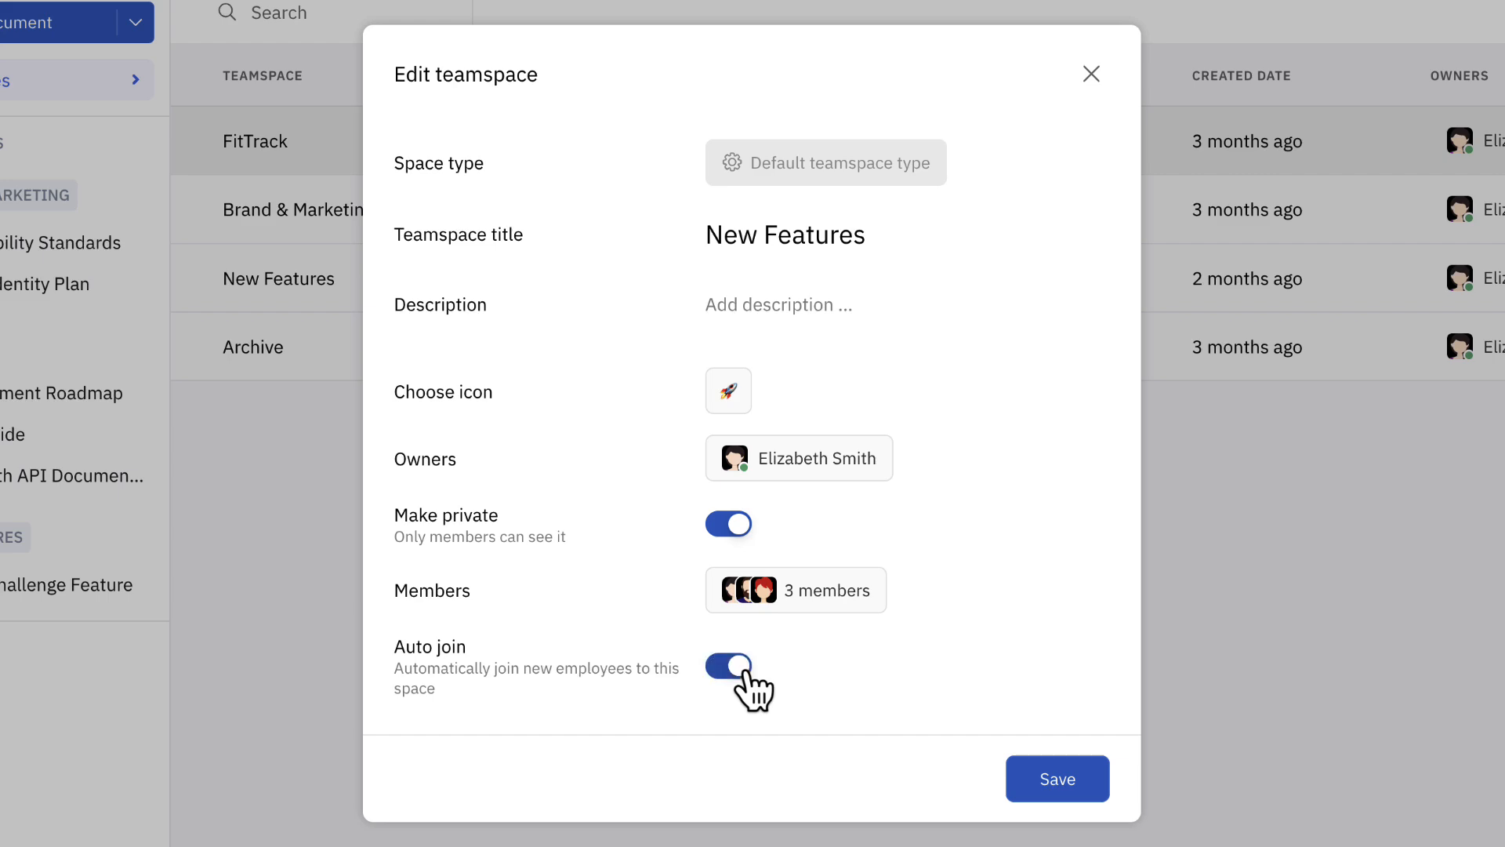
click(1093, 768)
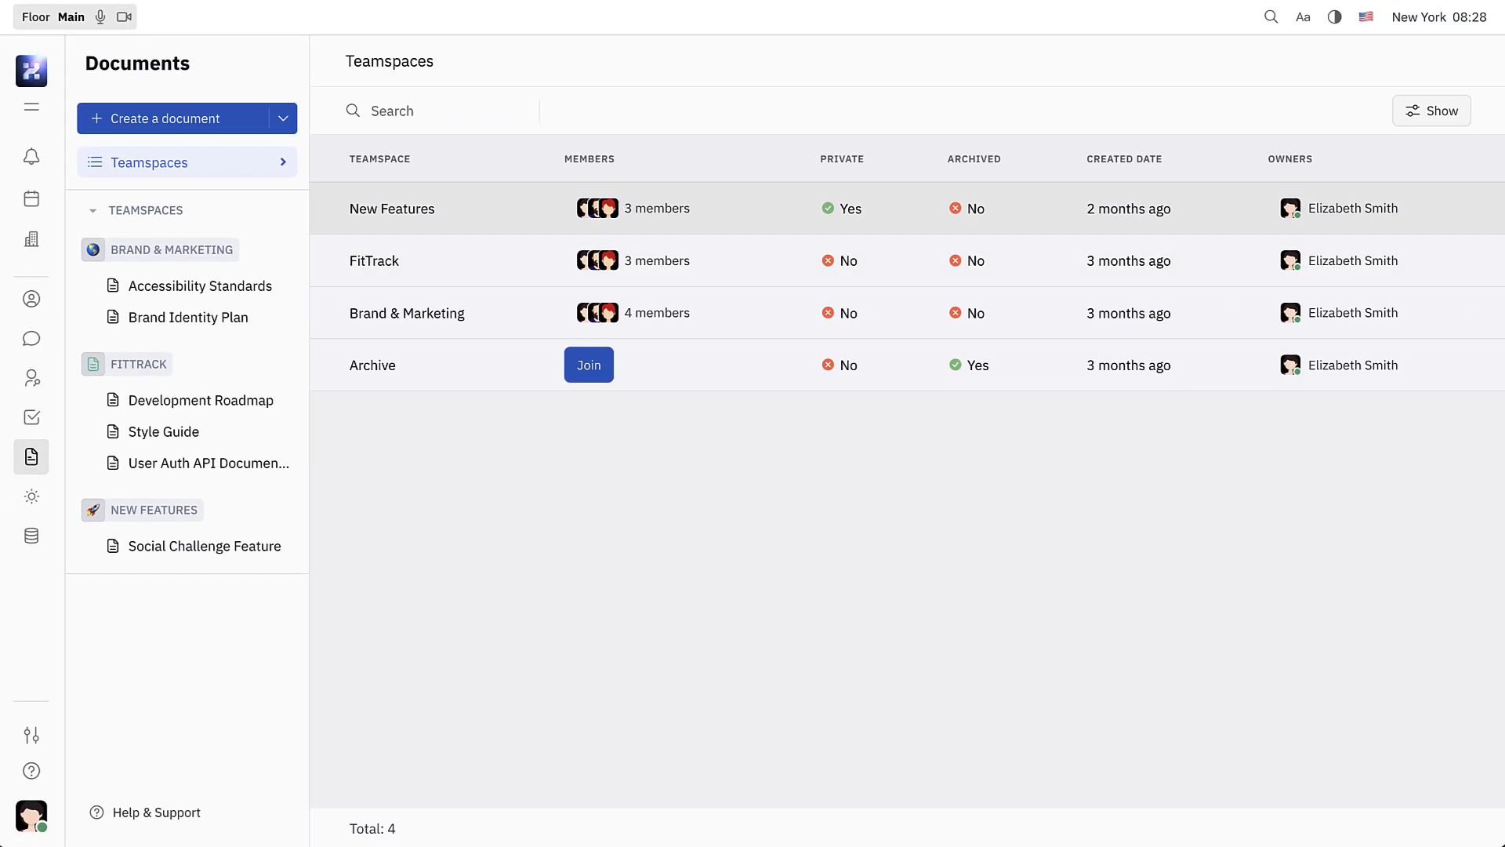
Create a document titled "Weight Tracking Feature" in the New Features teamspace.
click(245, 116)
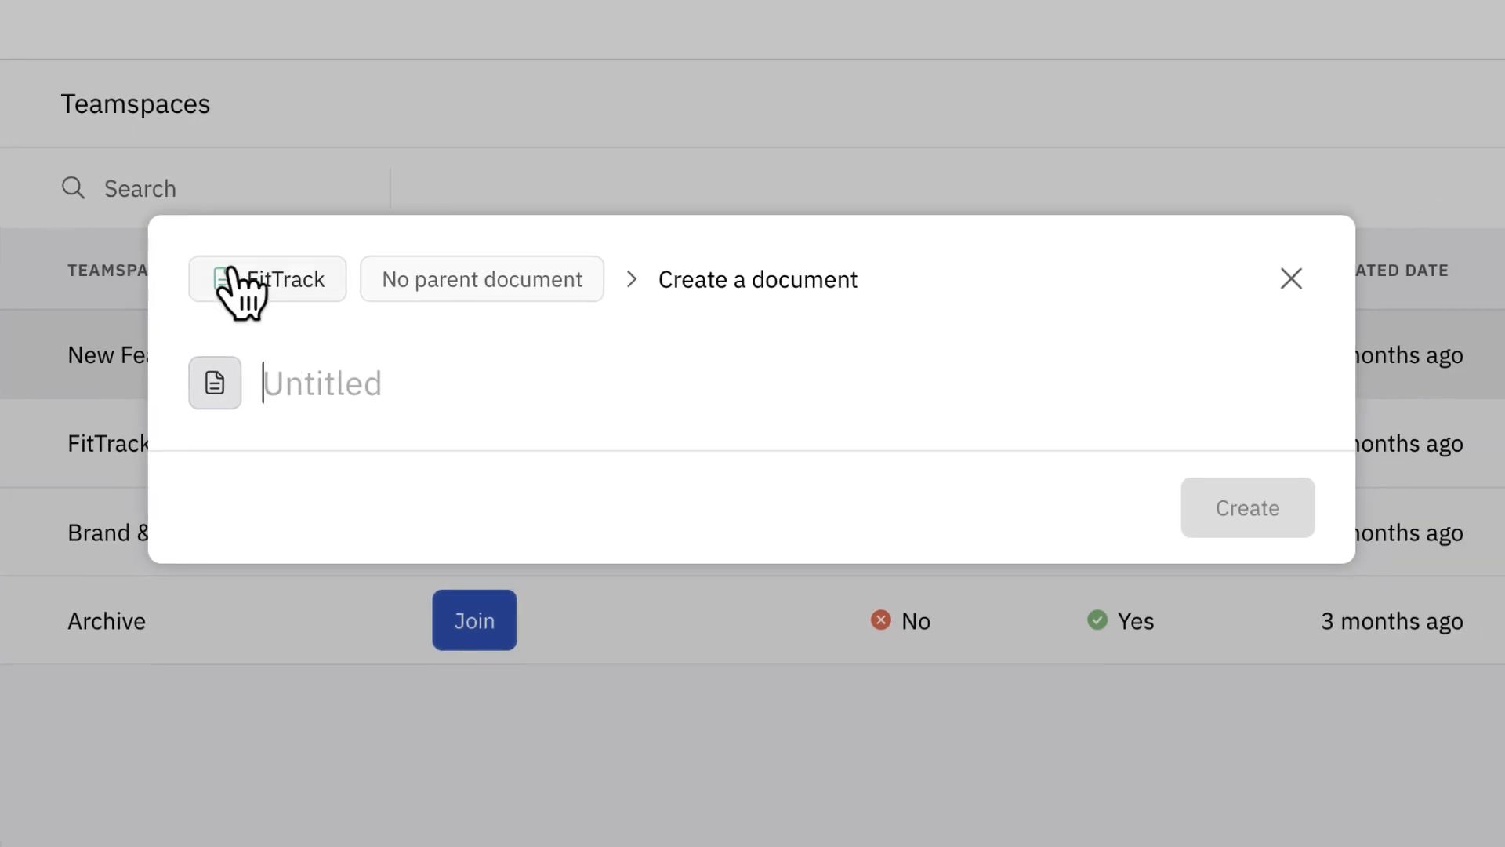
click(327, 297)
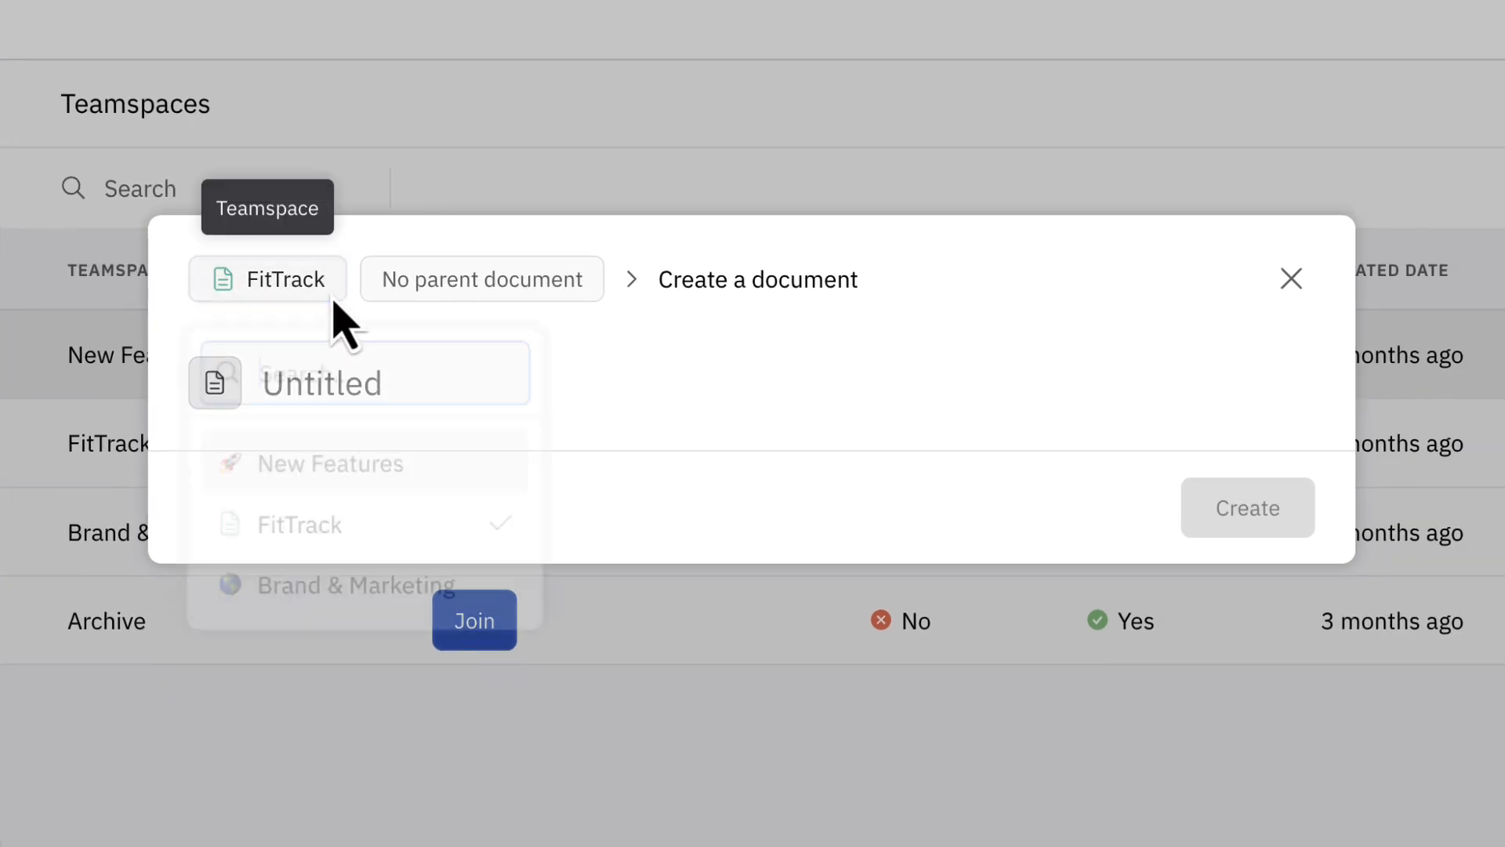
click(498, 465)
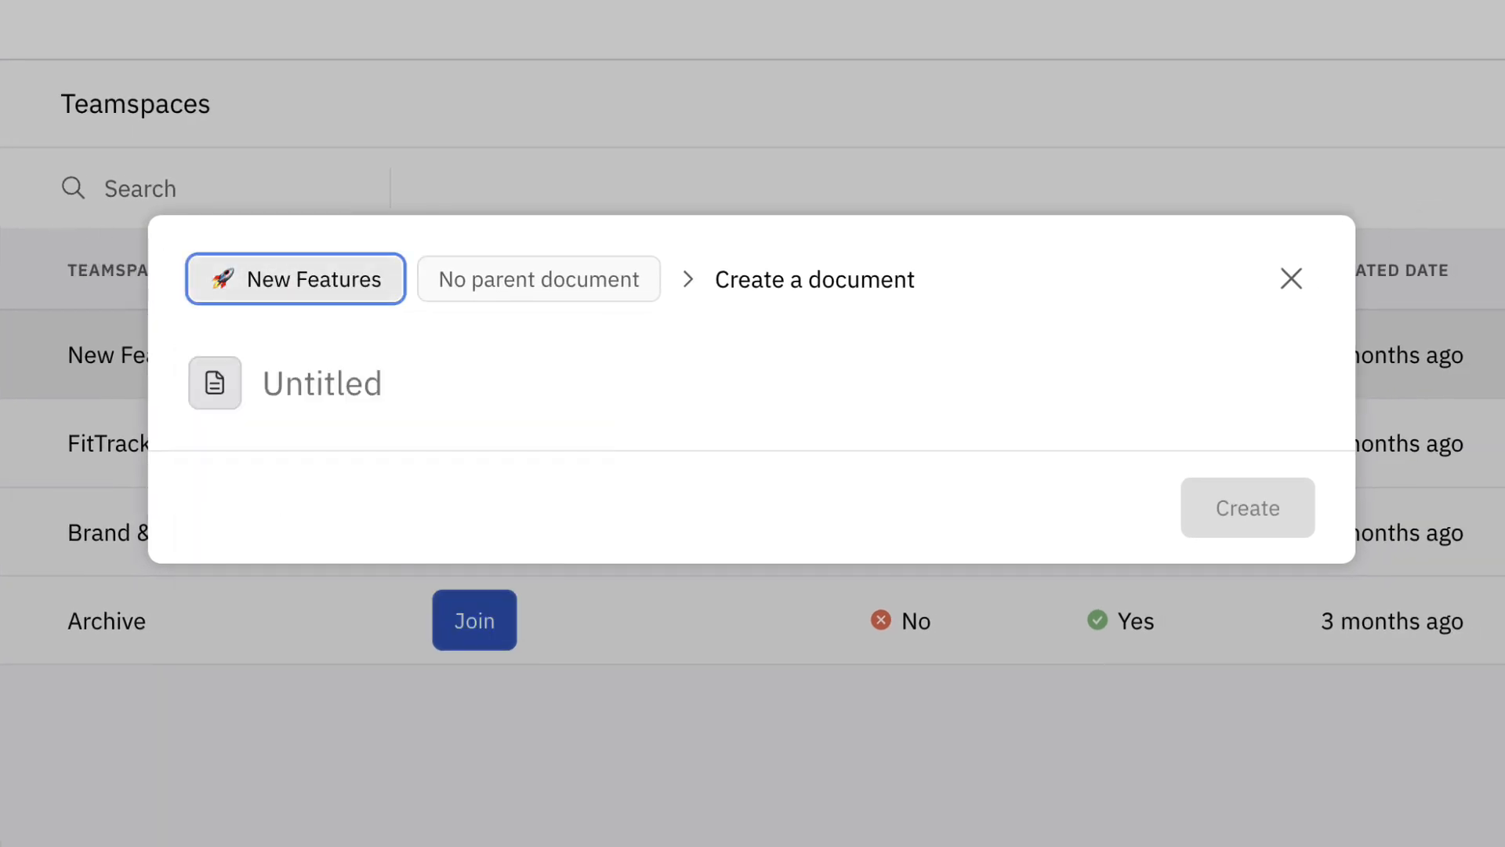
text(Weight Tracking Feature)
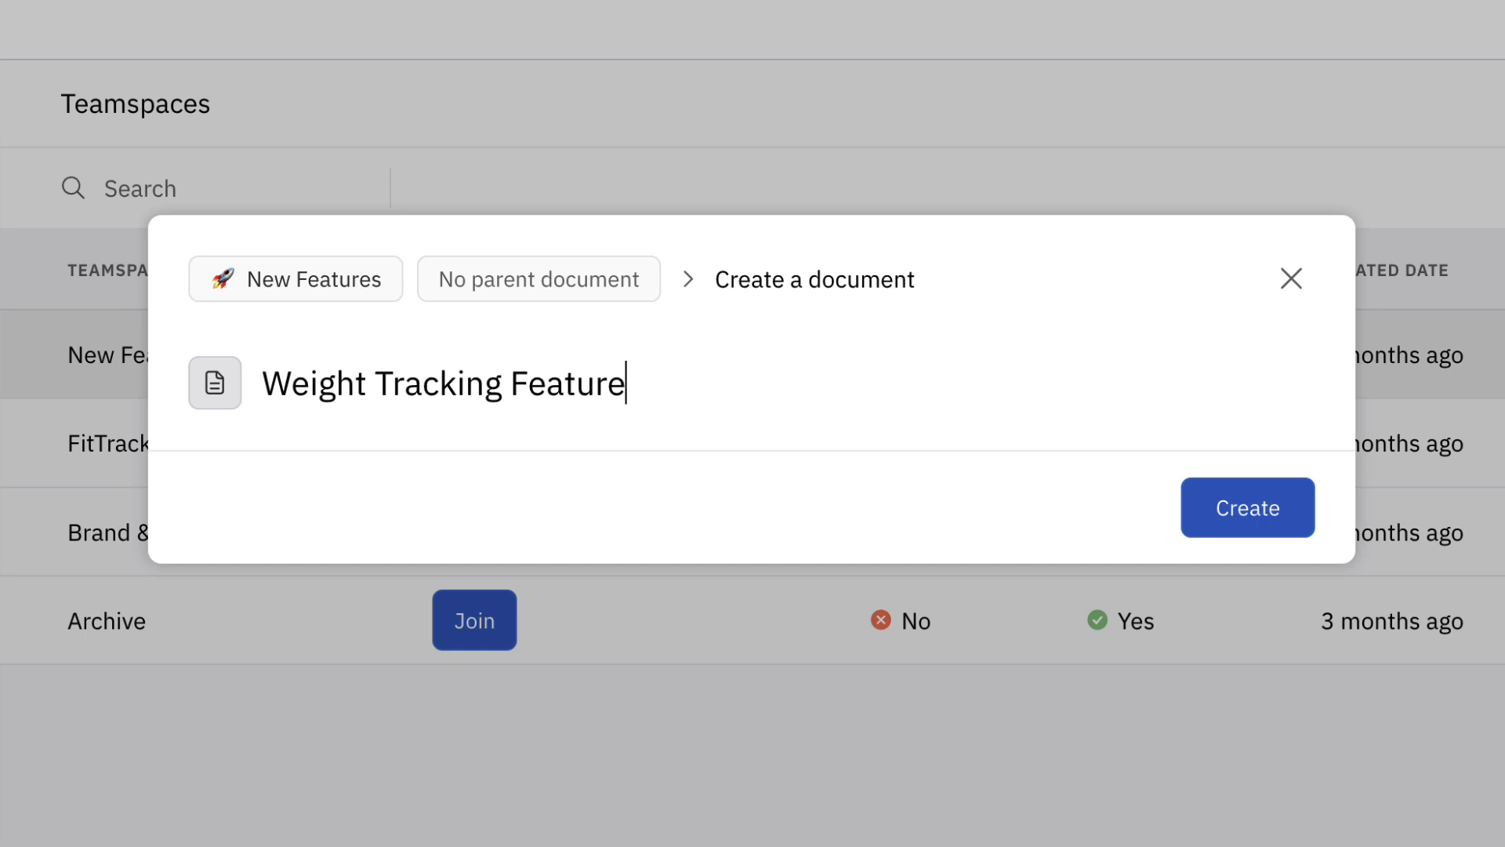
click(1302, 517)
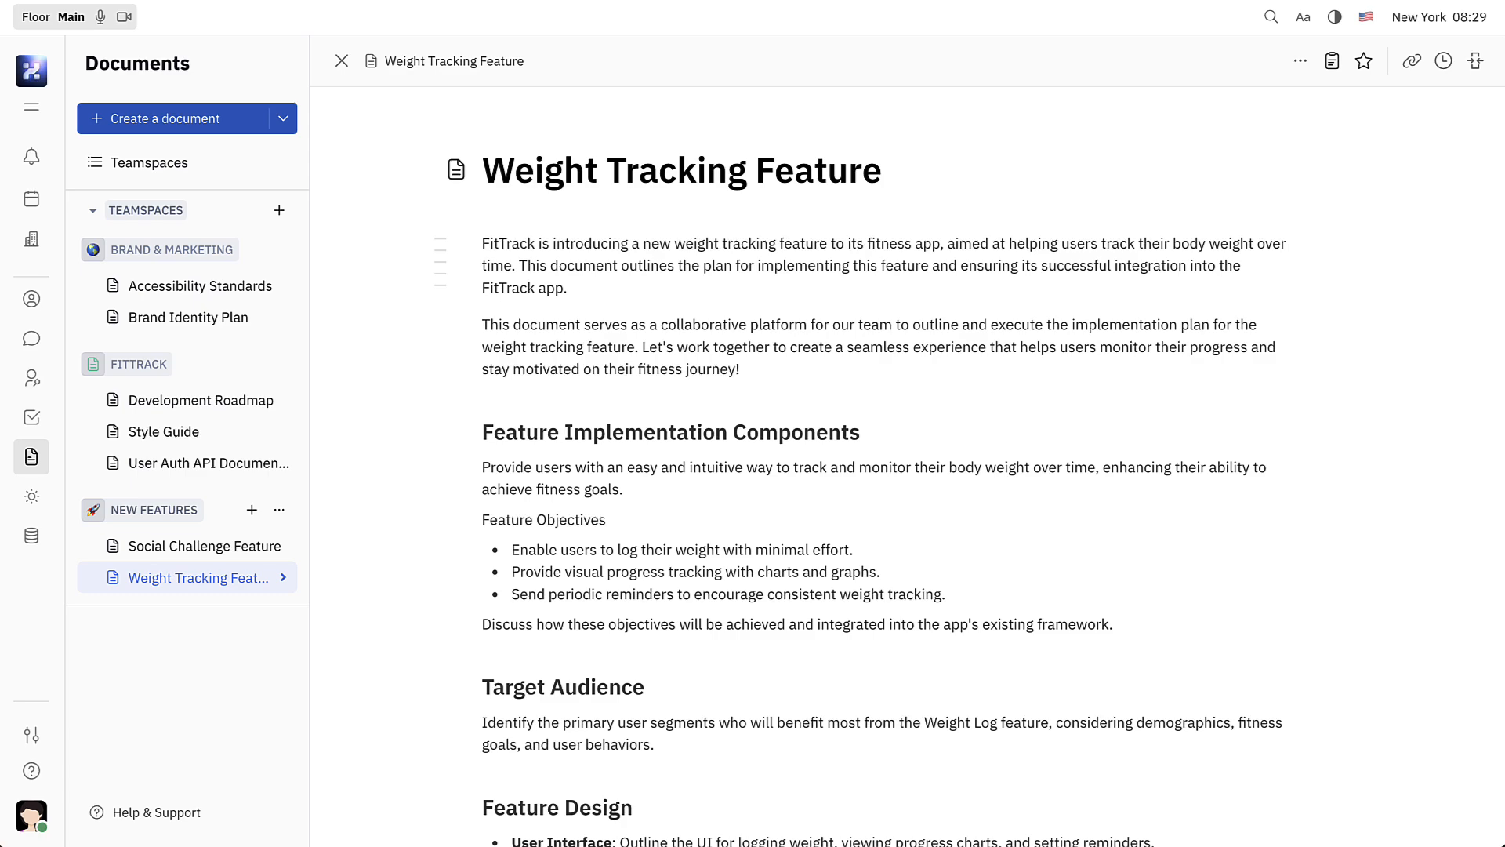
In the first paragraph, bold the phrase "weight tracking feature" and italicize the opening word "FitTrack".
drag(674, 244, 831, 244)
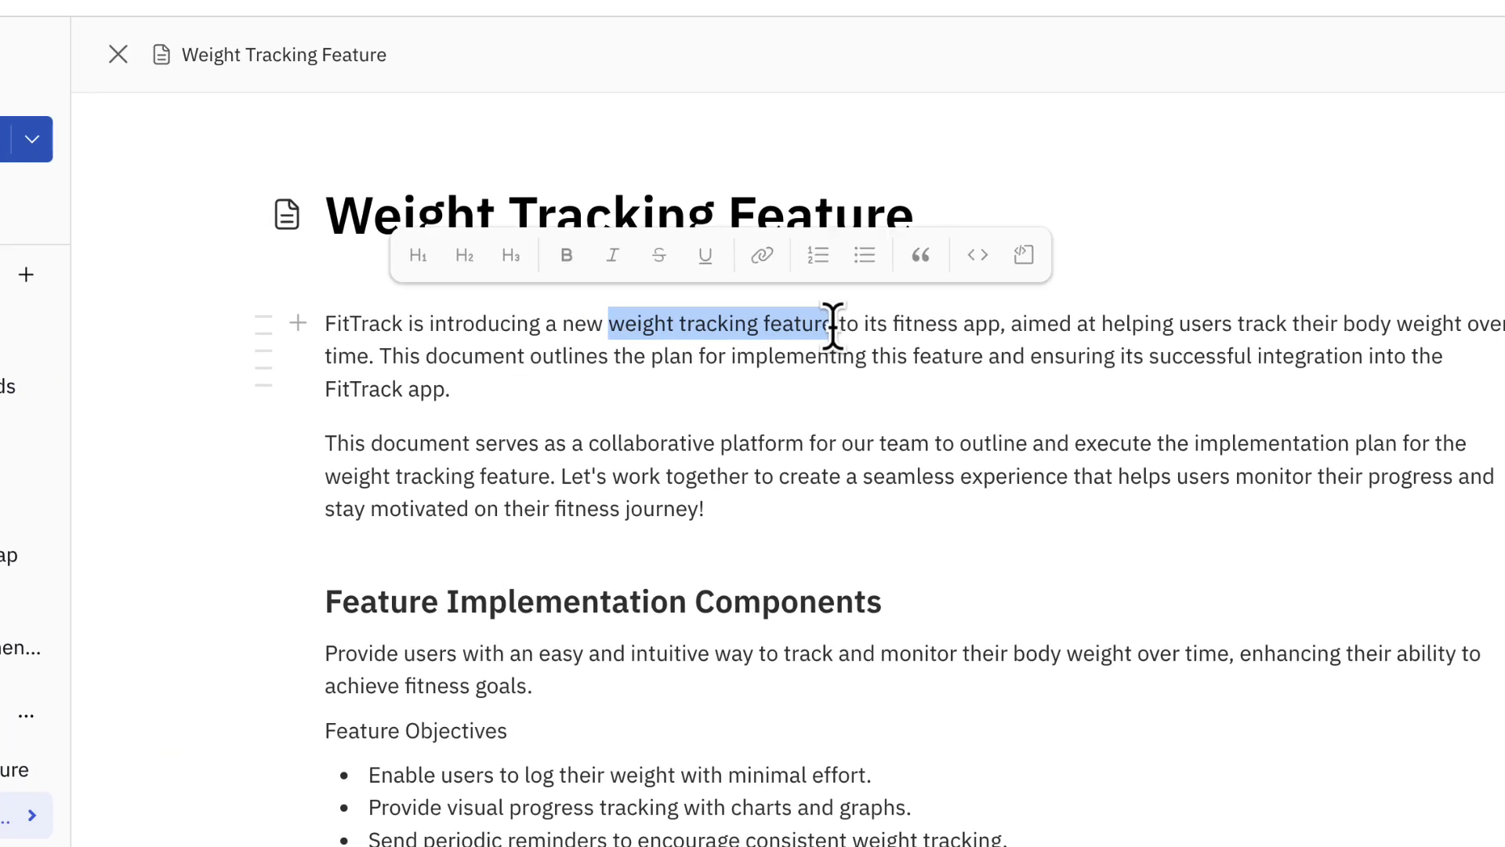
click(566, 255)
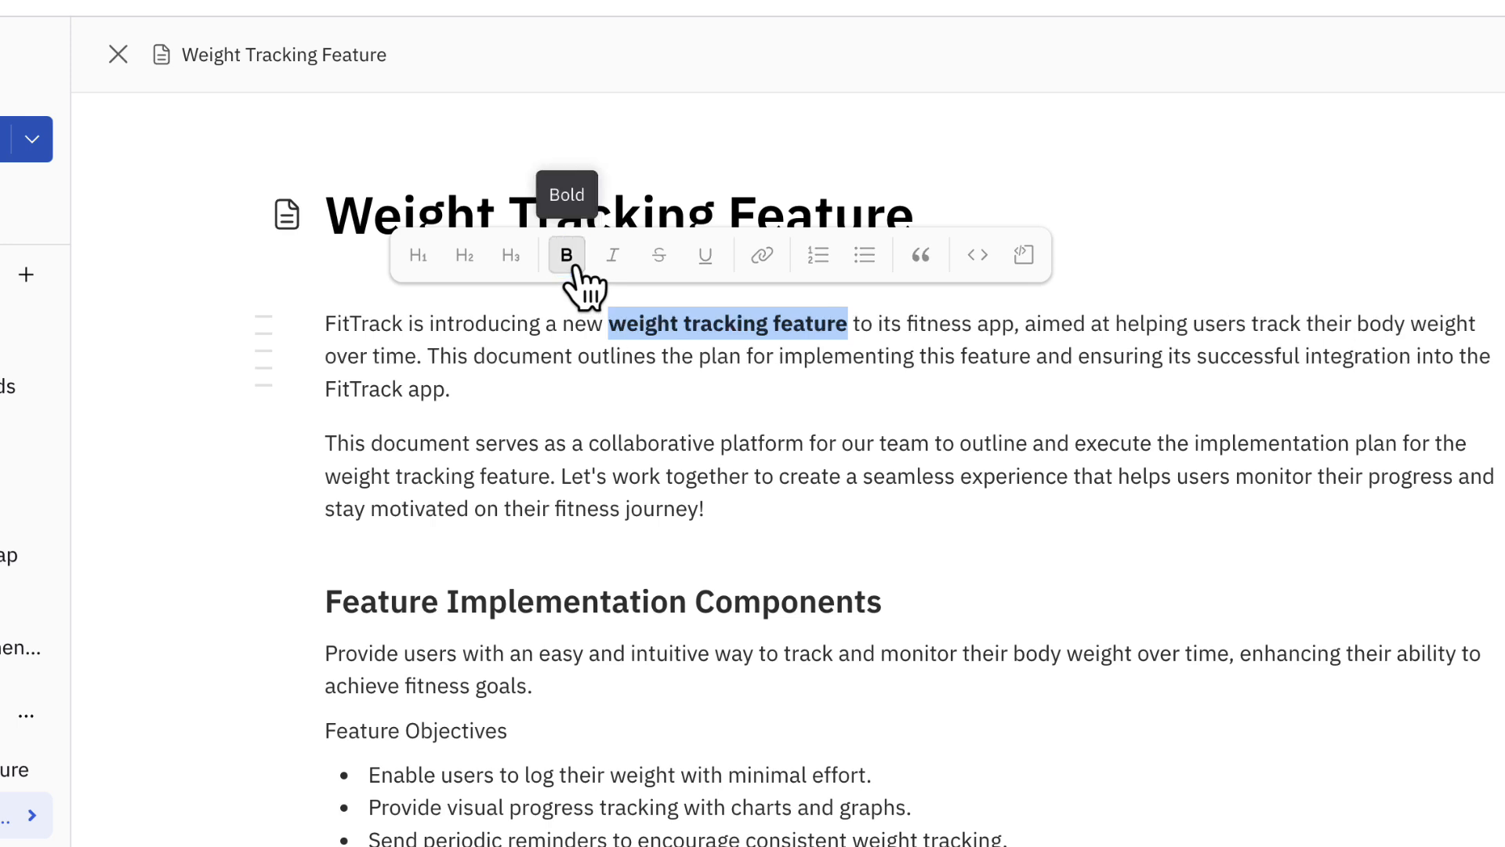
click(324, 324)
drag(324, 324, 403, 326)
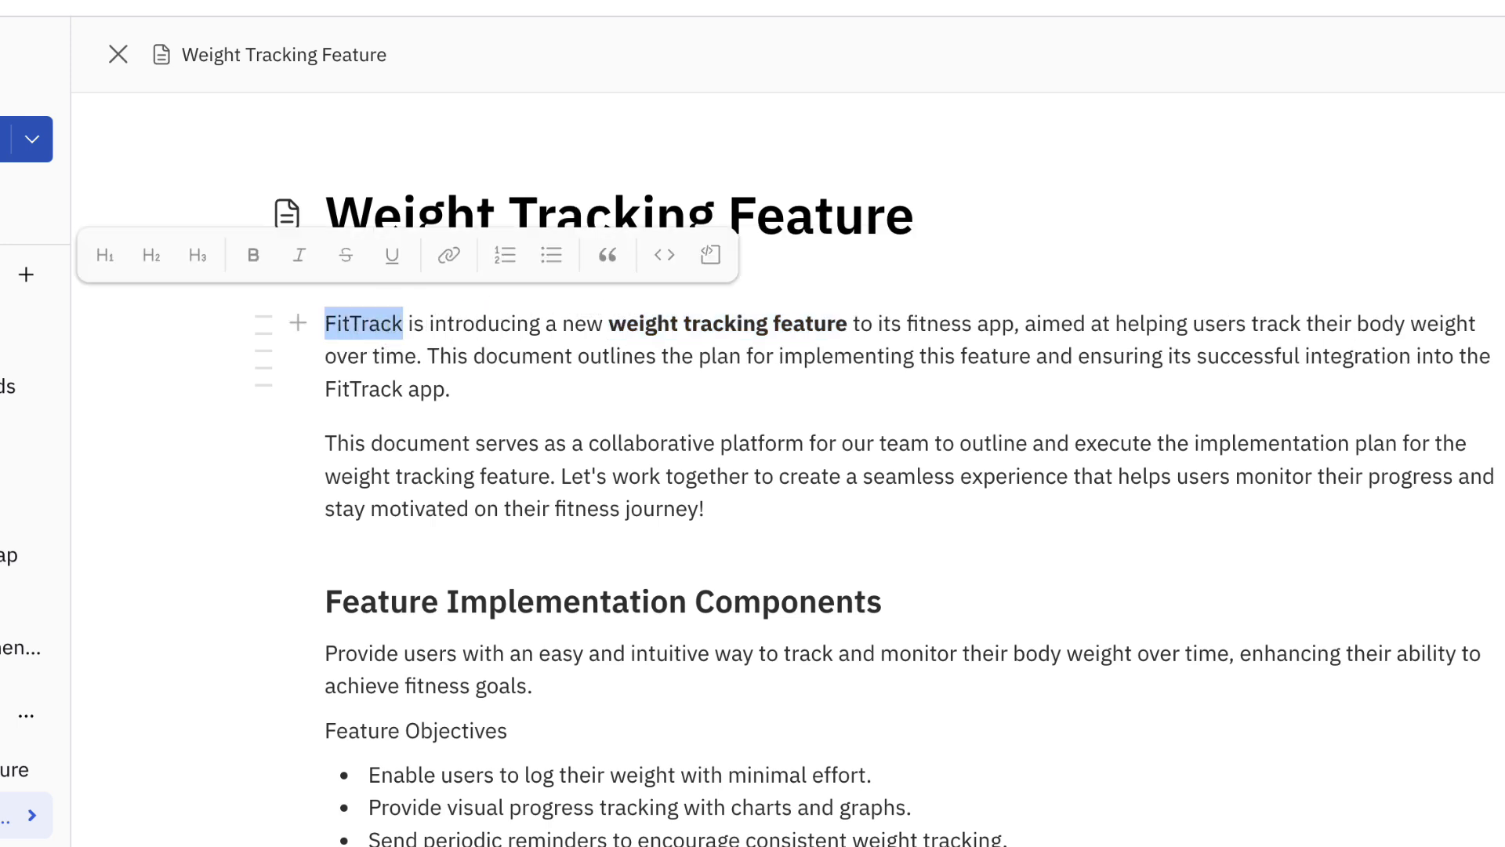
key(ctrl+i)
click(408, 324)
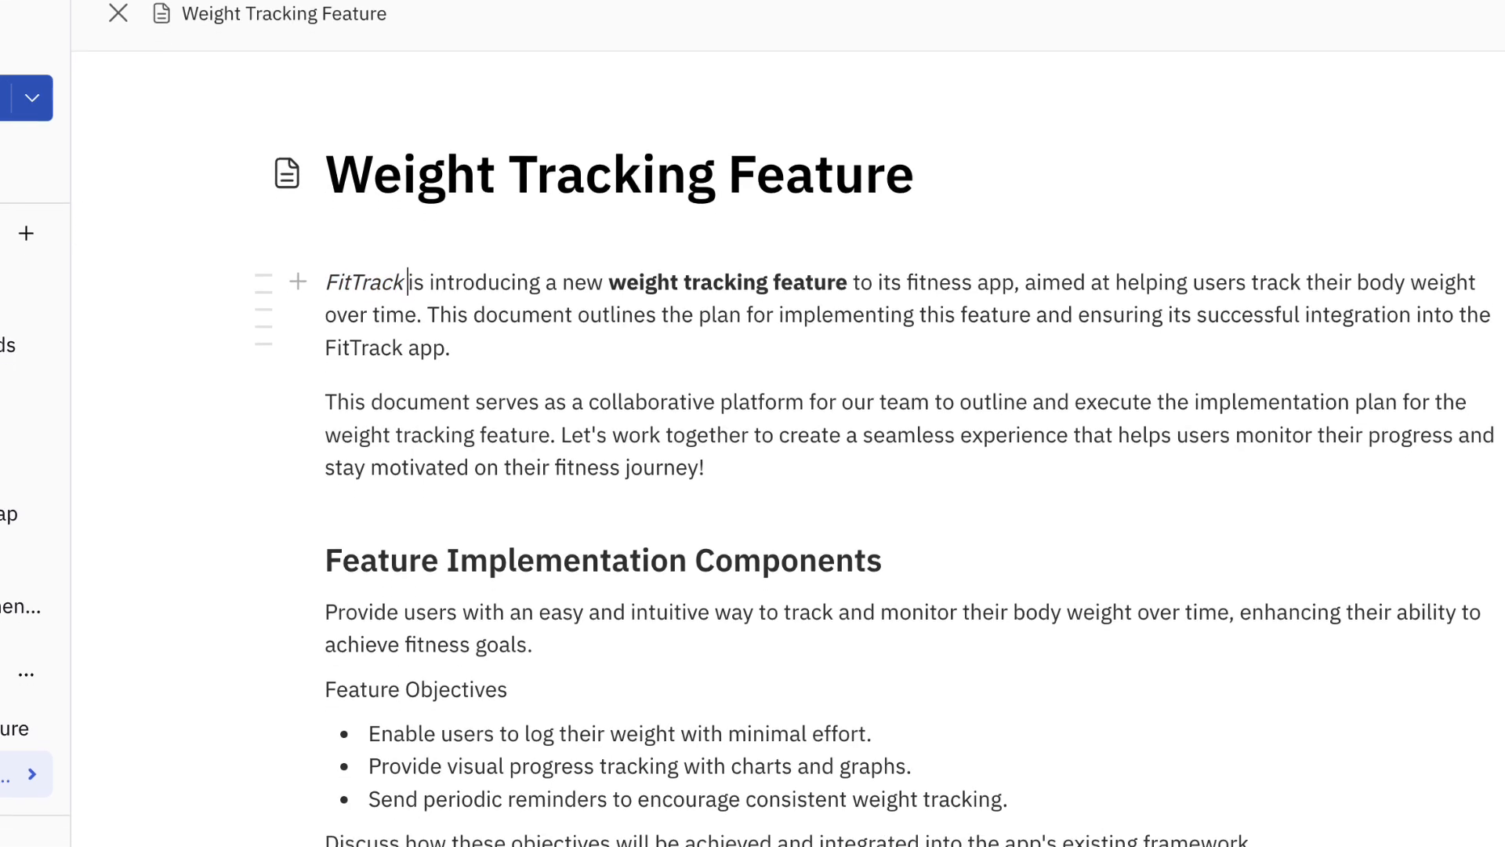
Replace the plain "Feature Objectives" line with a level-three heading reading "Feature Objectives".
click(529, 731)
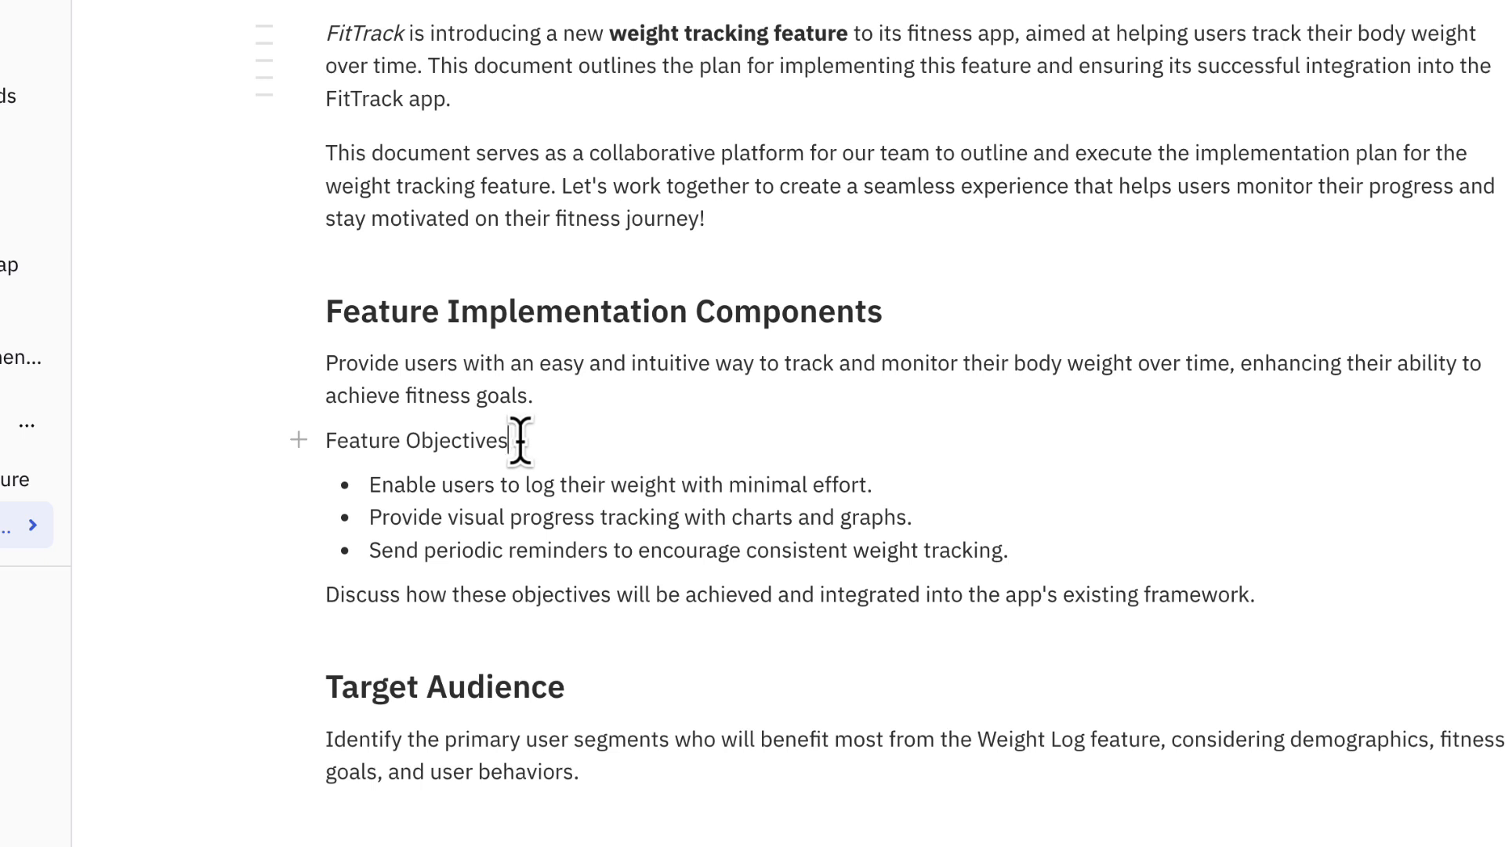
drag(514, 440, 327, 440)
key(BackSpace)
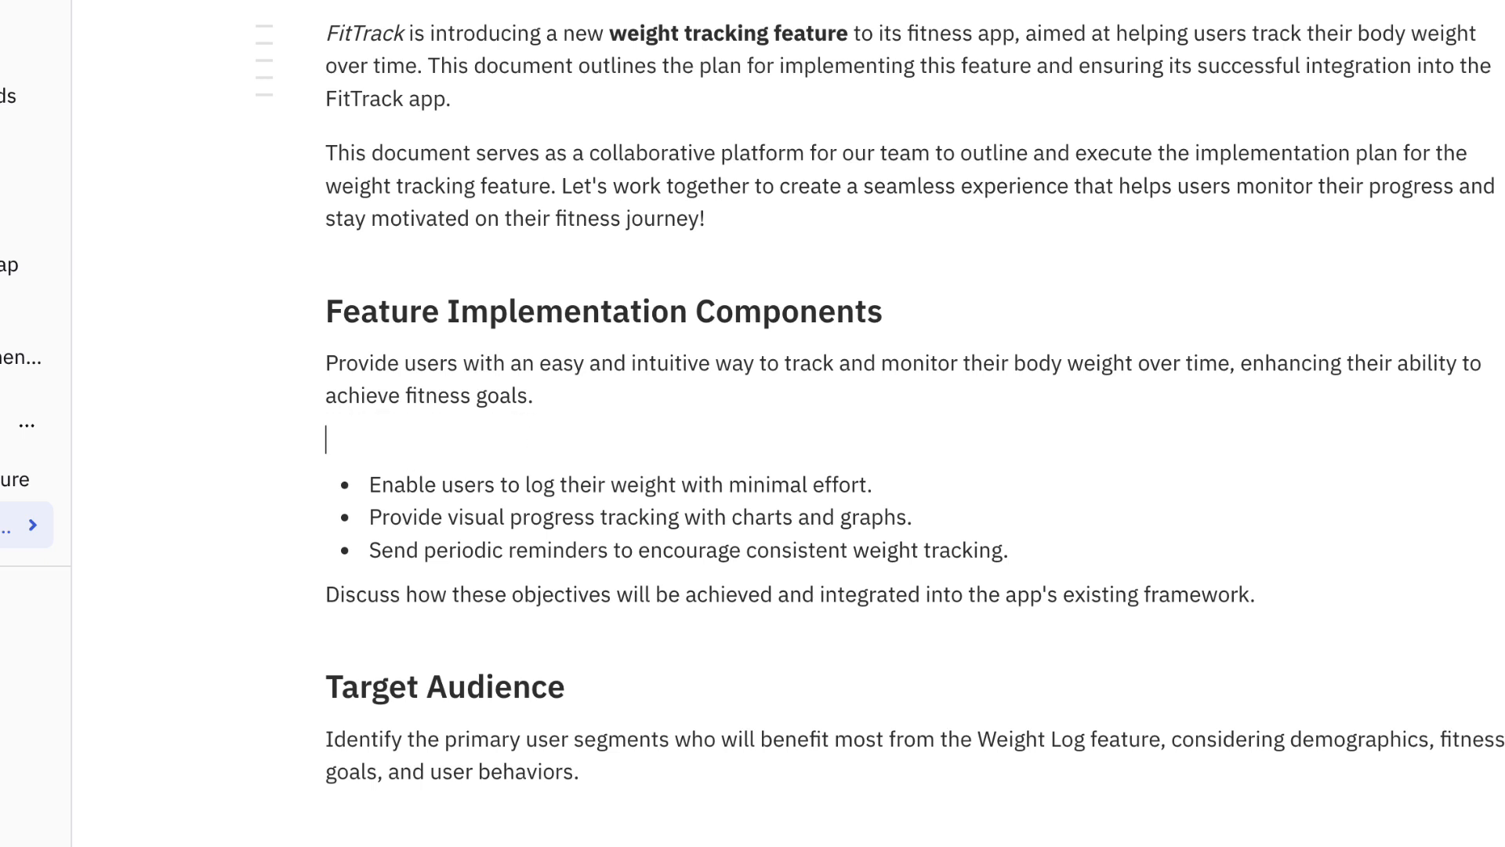
text(###)
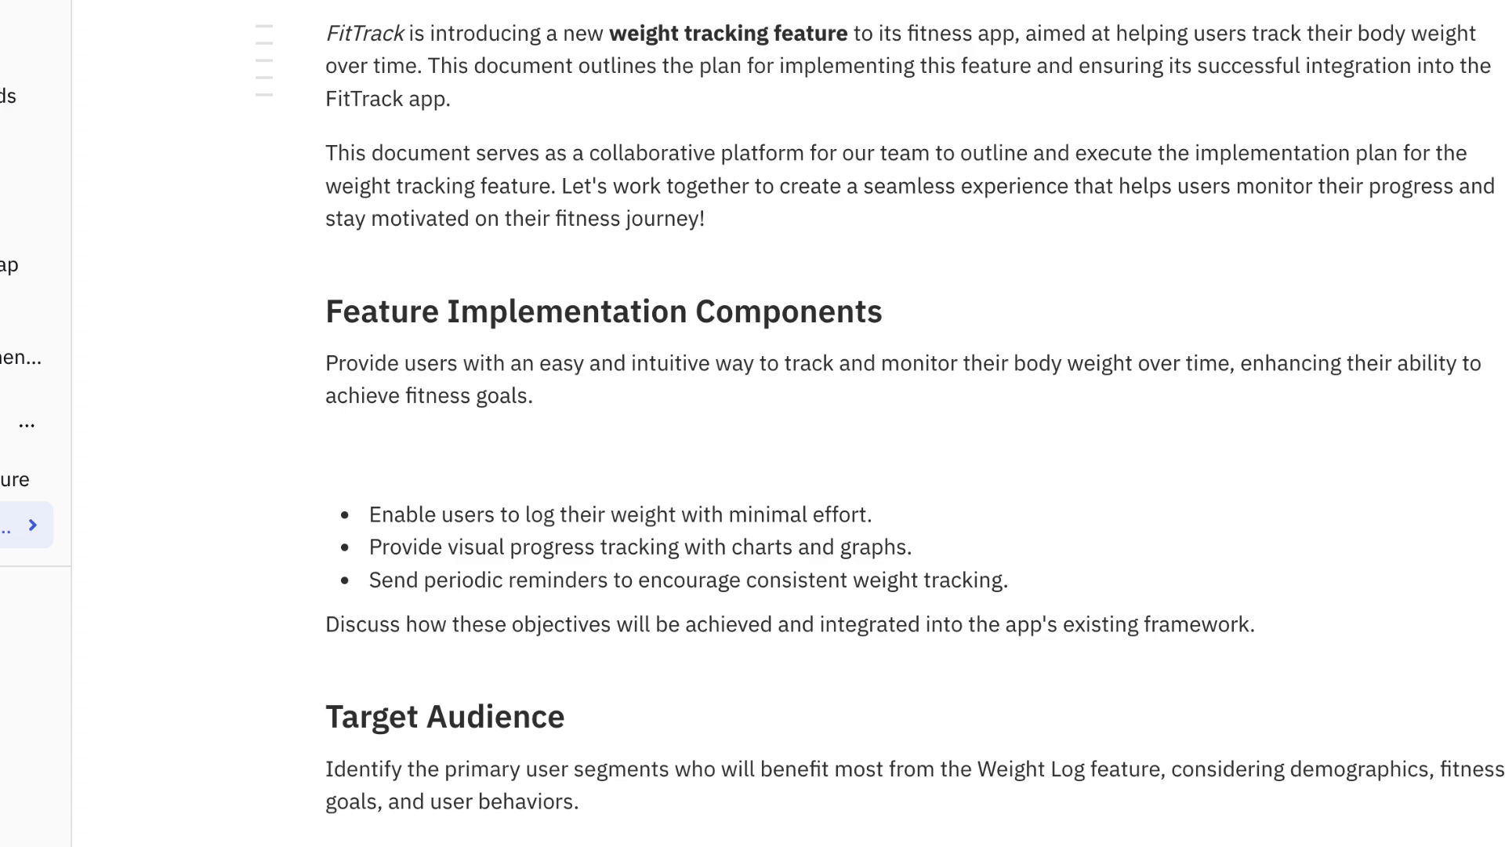
text( Feature Objectives)
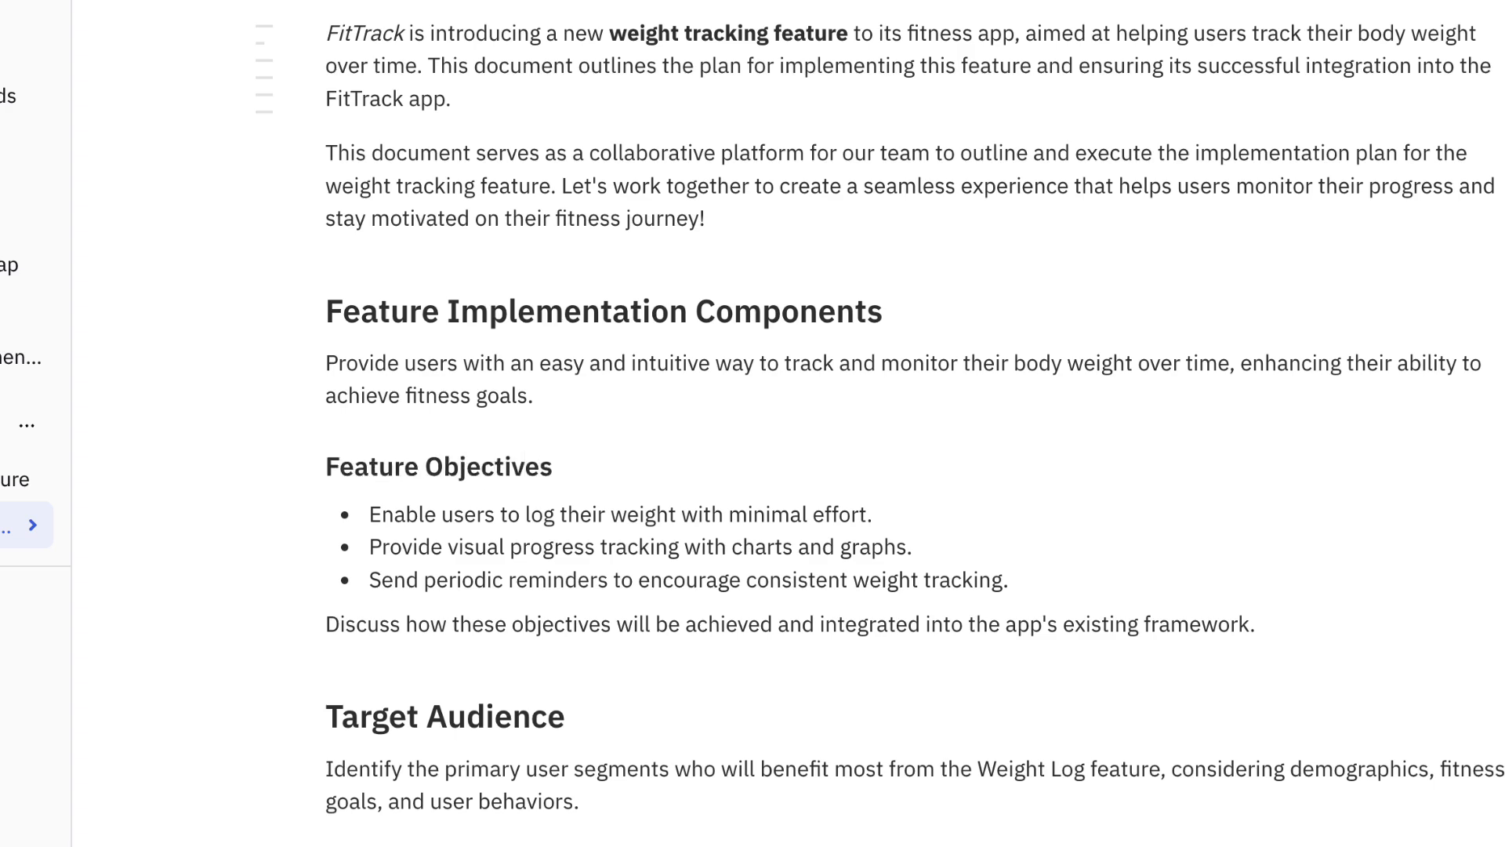
Insert a code block above the Action Items heading and paste the copied weight-entry example code into it.
scroll(784, 423, down, 10)
click(1094, 412)
scroll(784, 314, down, 2)
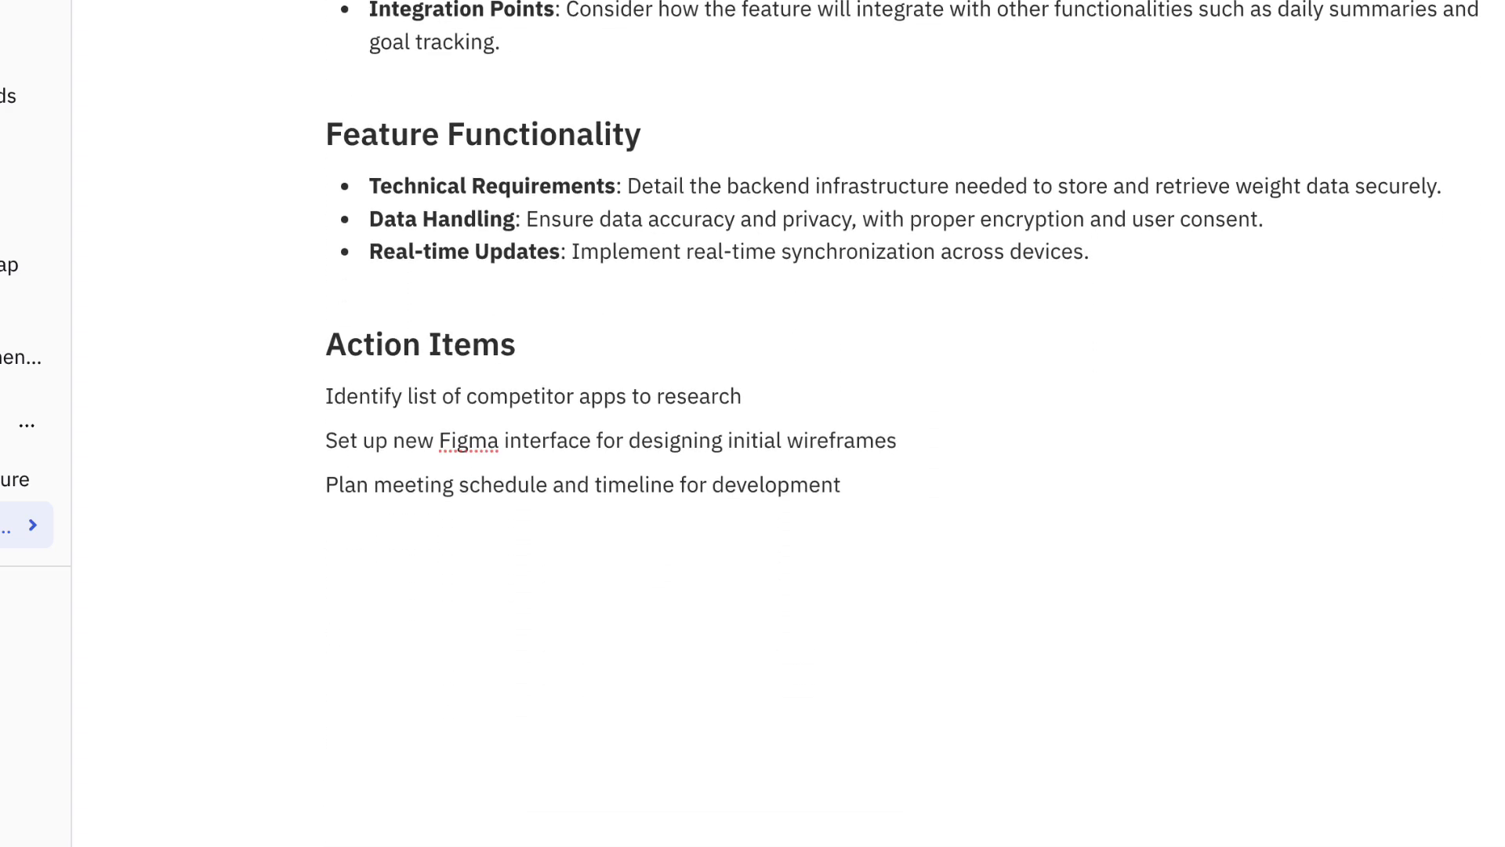
key(Return)
key(Return)
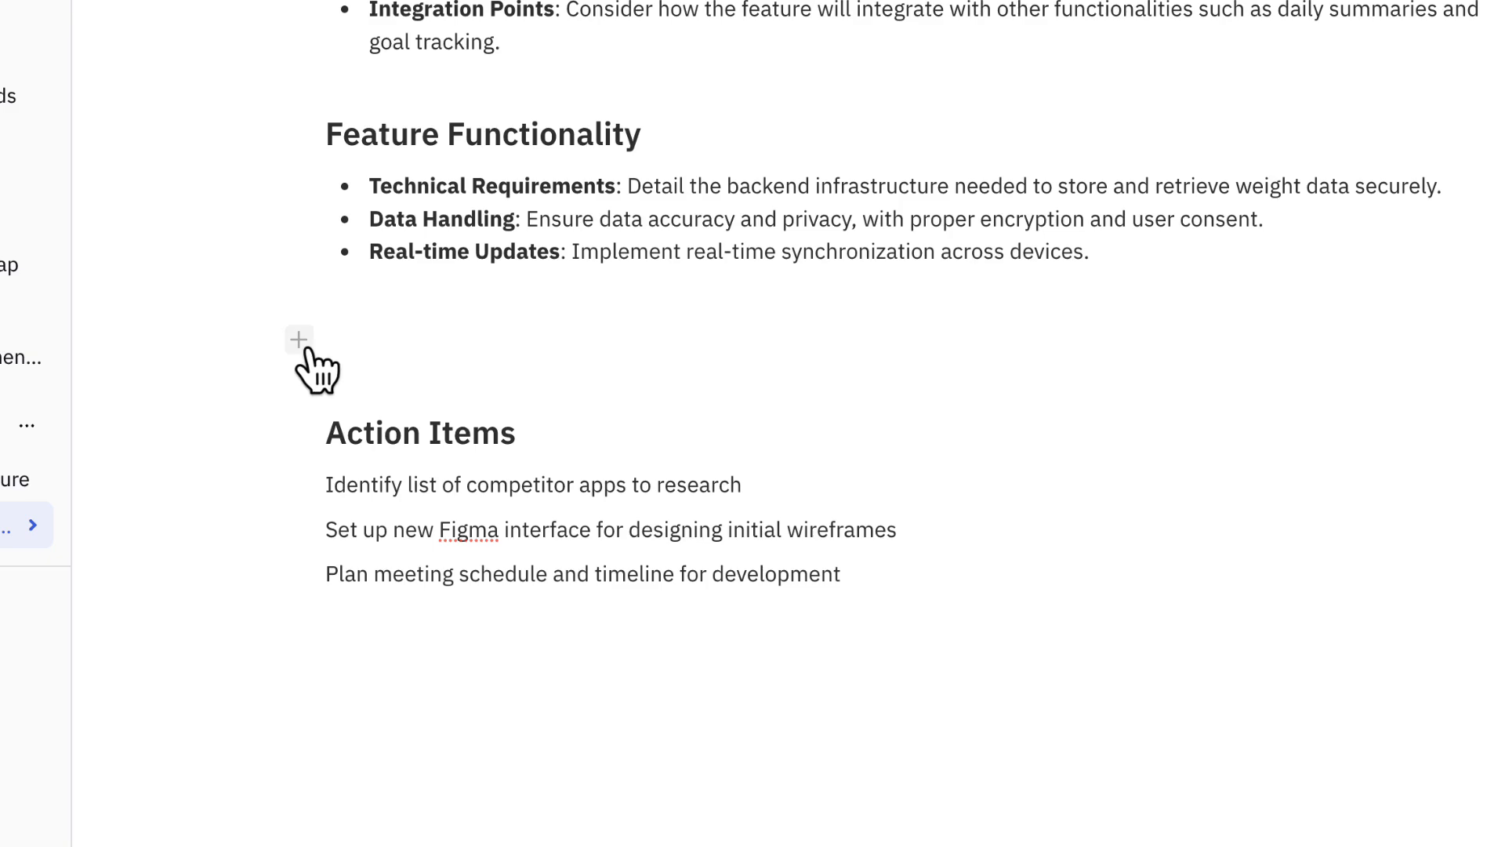
click(301, 342)
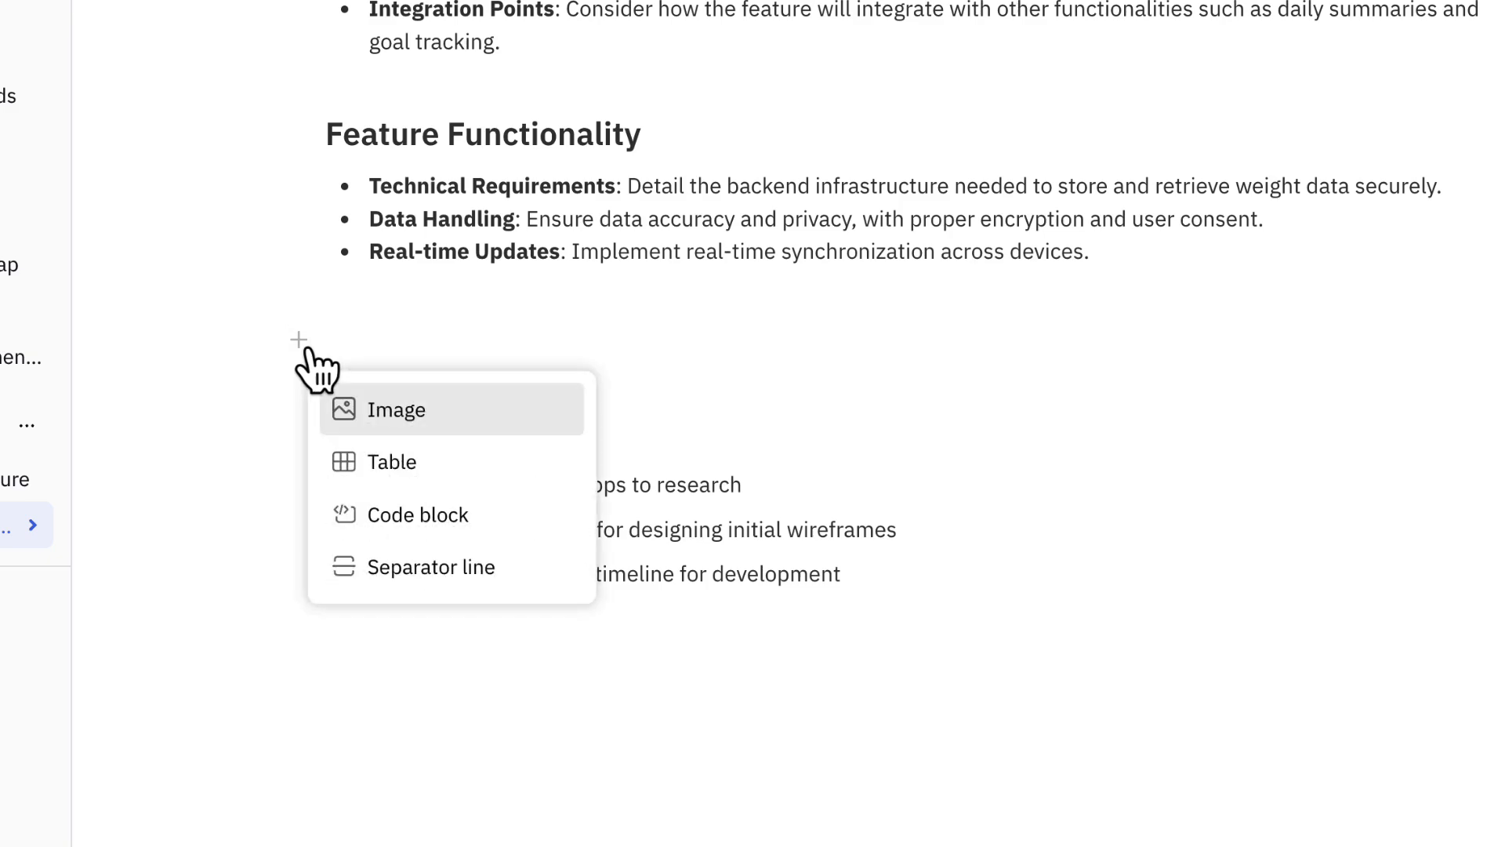
click(588, 515)
text(// example of entering and displaying weight data  const weightEntries = [   { date: '2024-07-01', weight: 70 },   { date: '2024-07-08', weight: 69.5 },   { date: '2024-07-15', weight: 69 }, ];  // adding a new weight entry const enterWeight = (date, weight) => {   weightEntries.push({ date, weight }); };  // display weight entries console.log(weightEntries);)
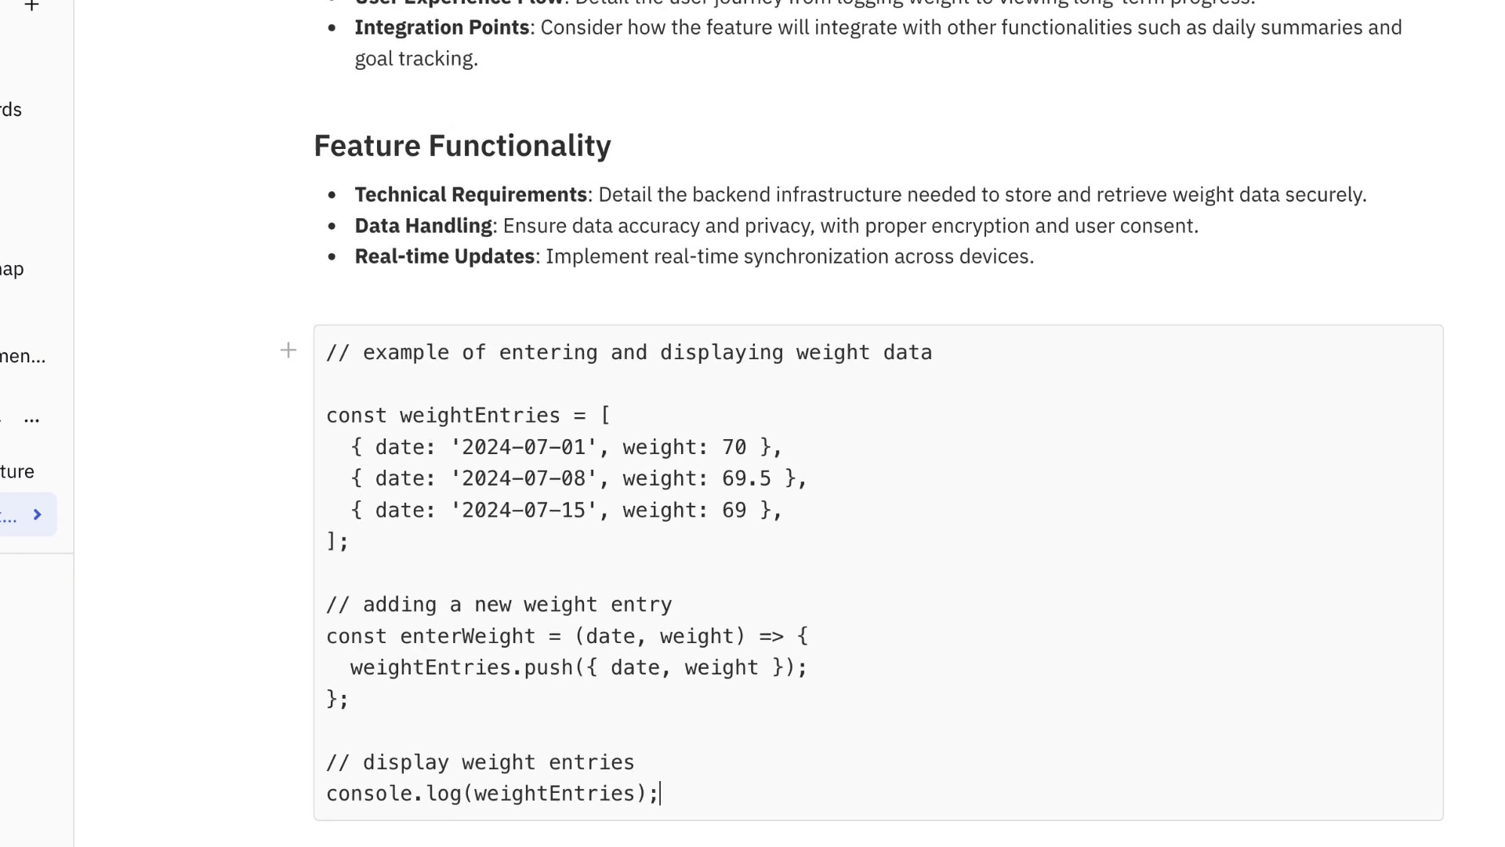
Add a separator line between the code block and the Action Items heading.
scroll(616, 574, down, 4)
click(616, 574)
key(Return)
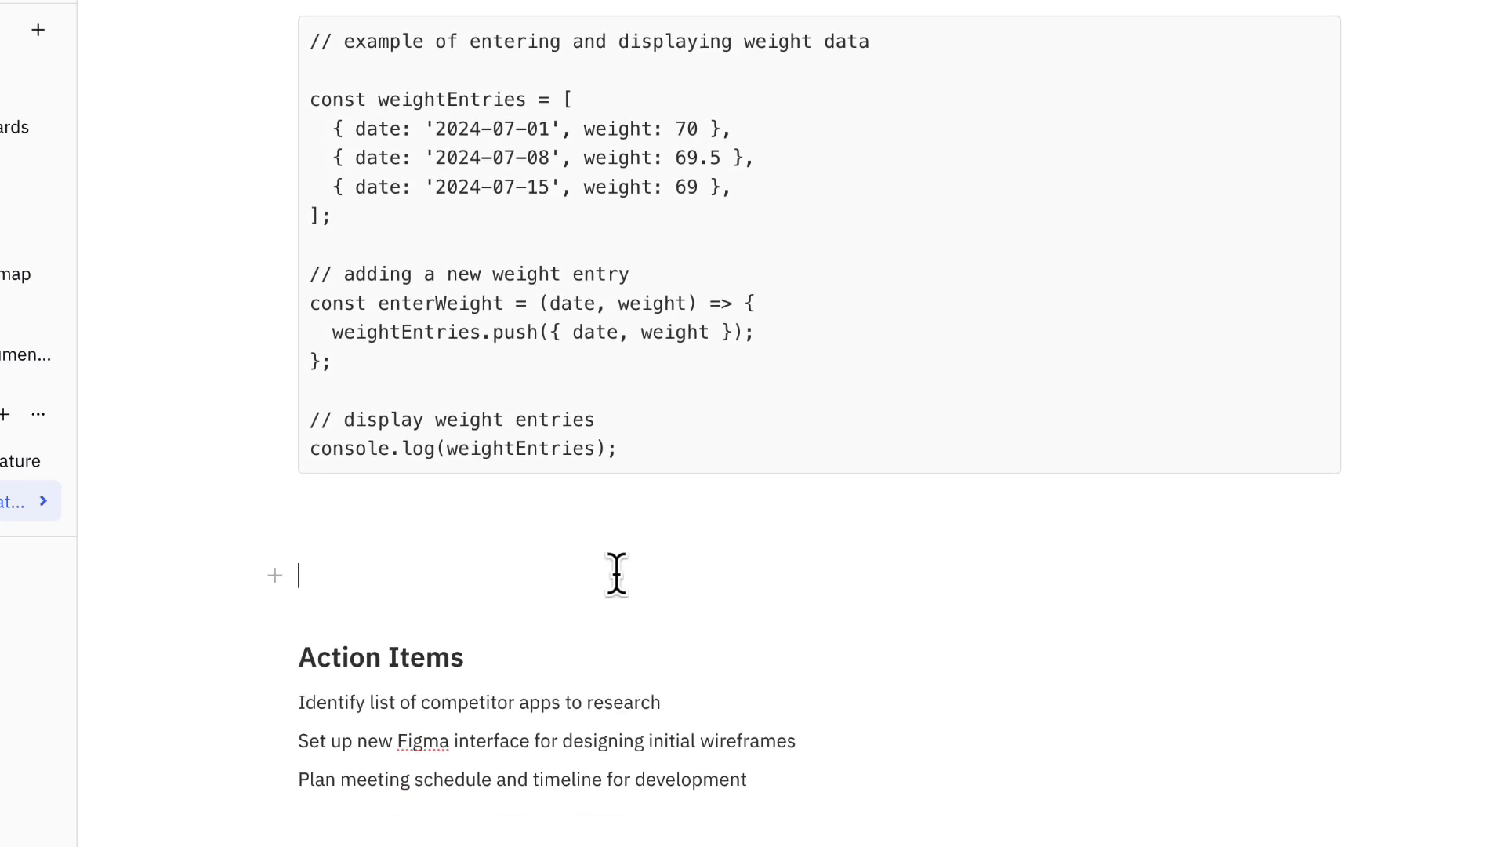
text(/)
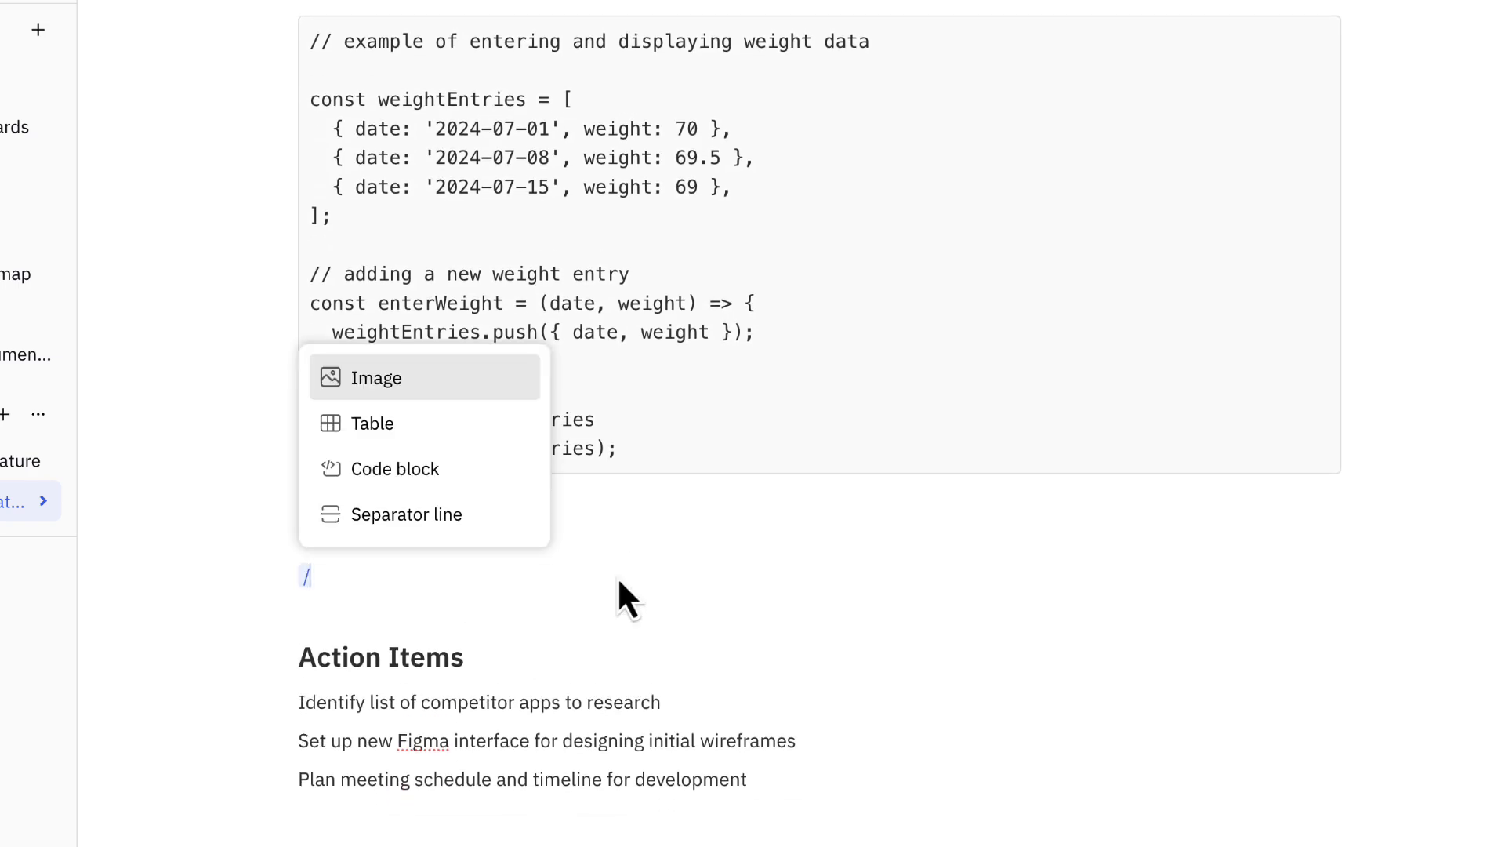
click(517, 520)
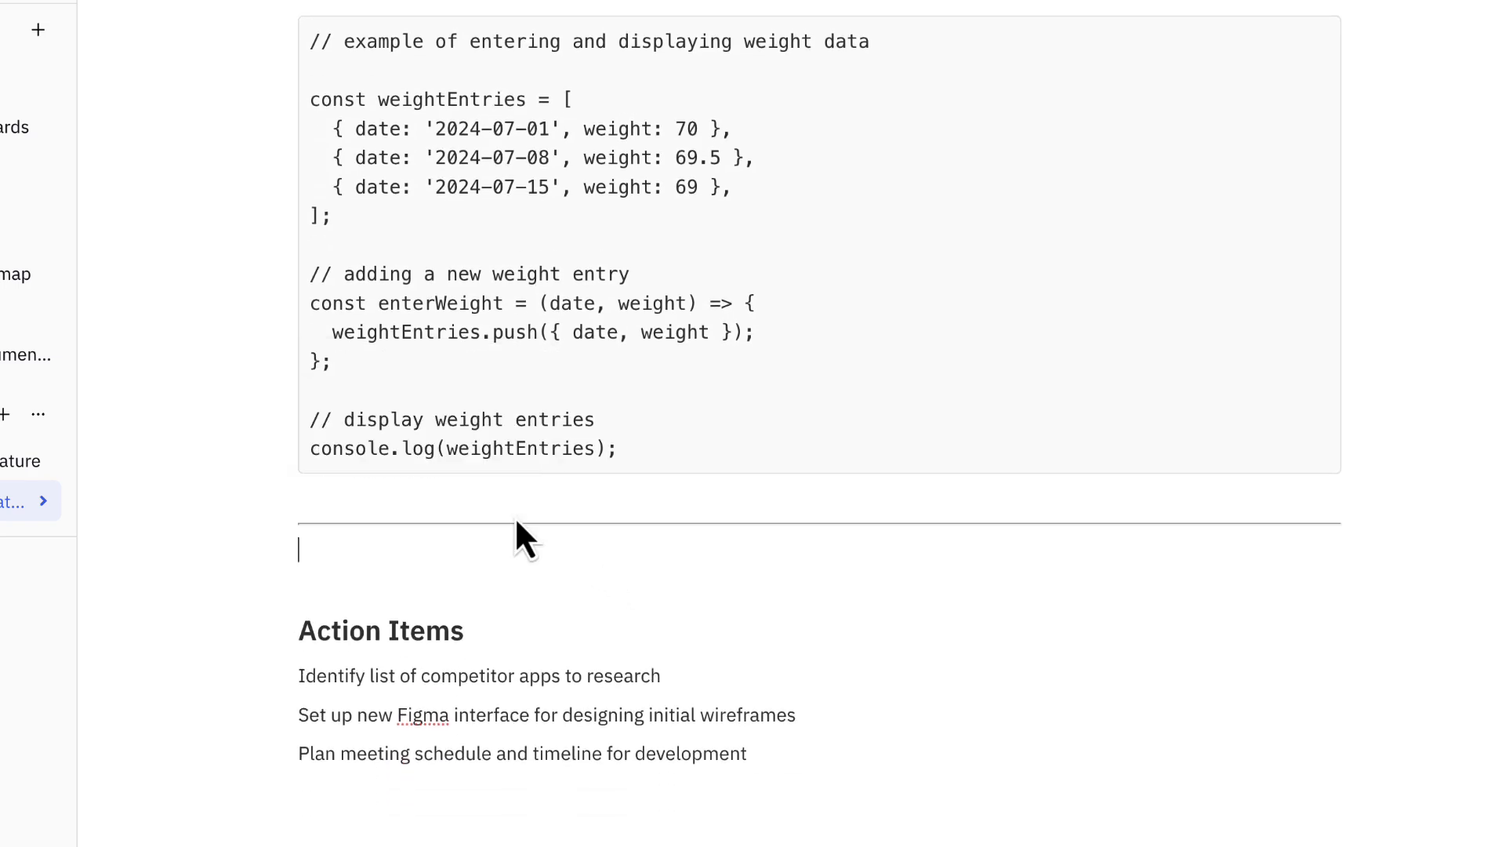
Add a bulleted list mentioning three team members above the Feature Implementation Components heading.
scroll(514, 516, up, 10)
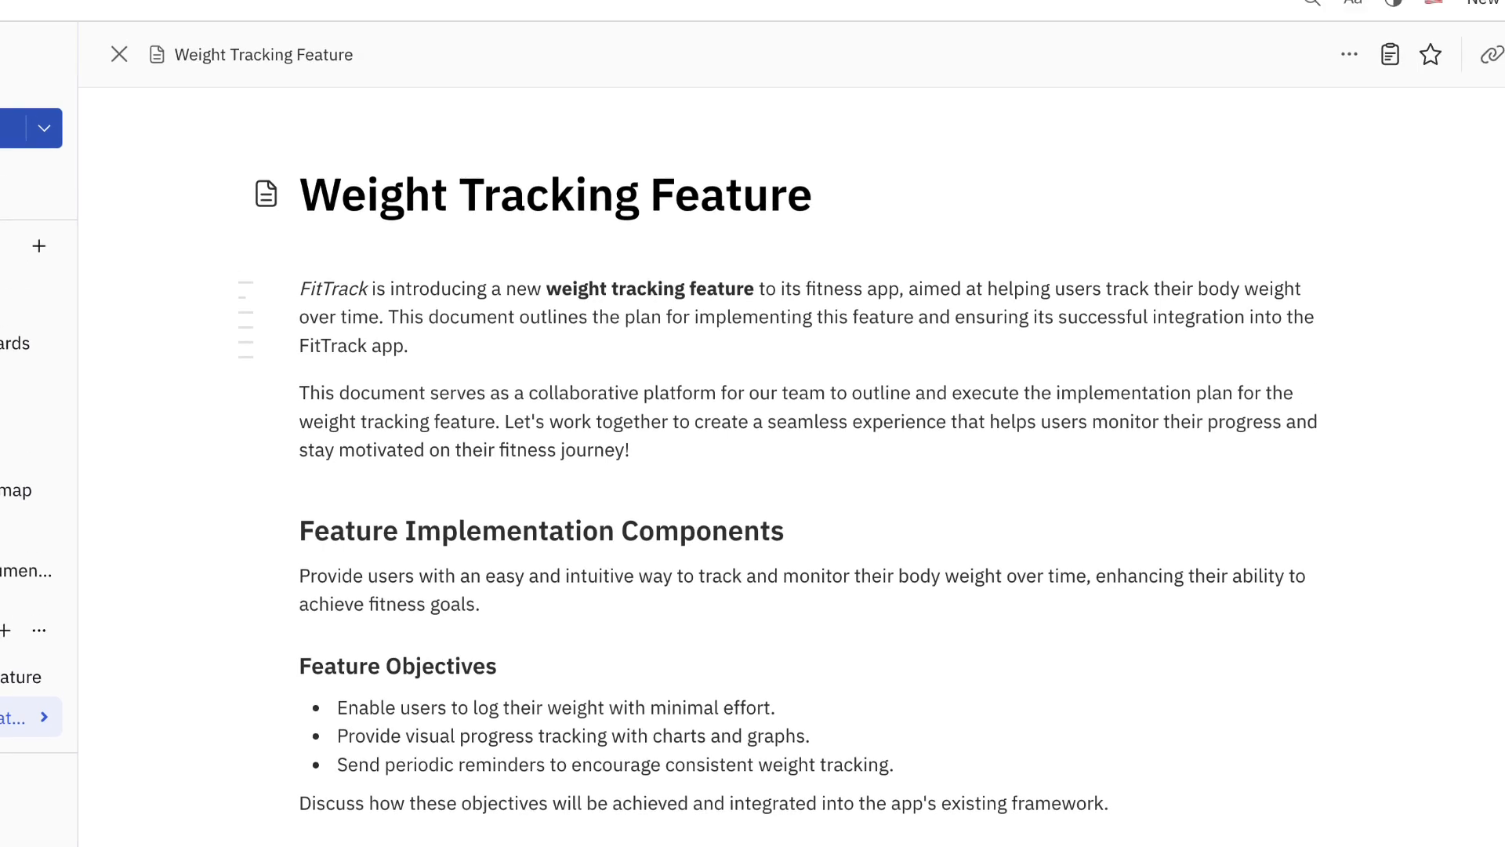
key(Return)
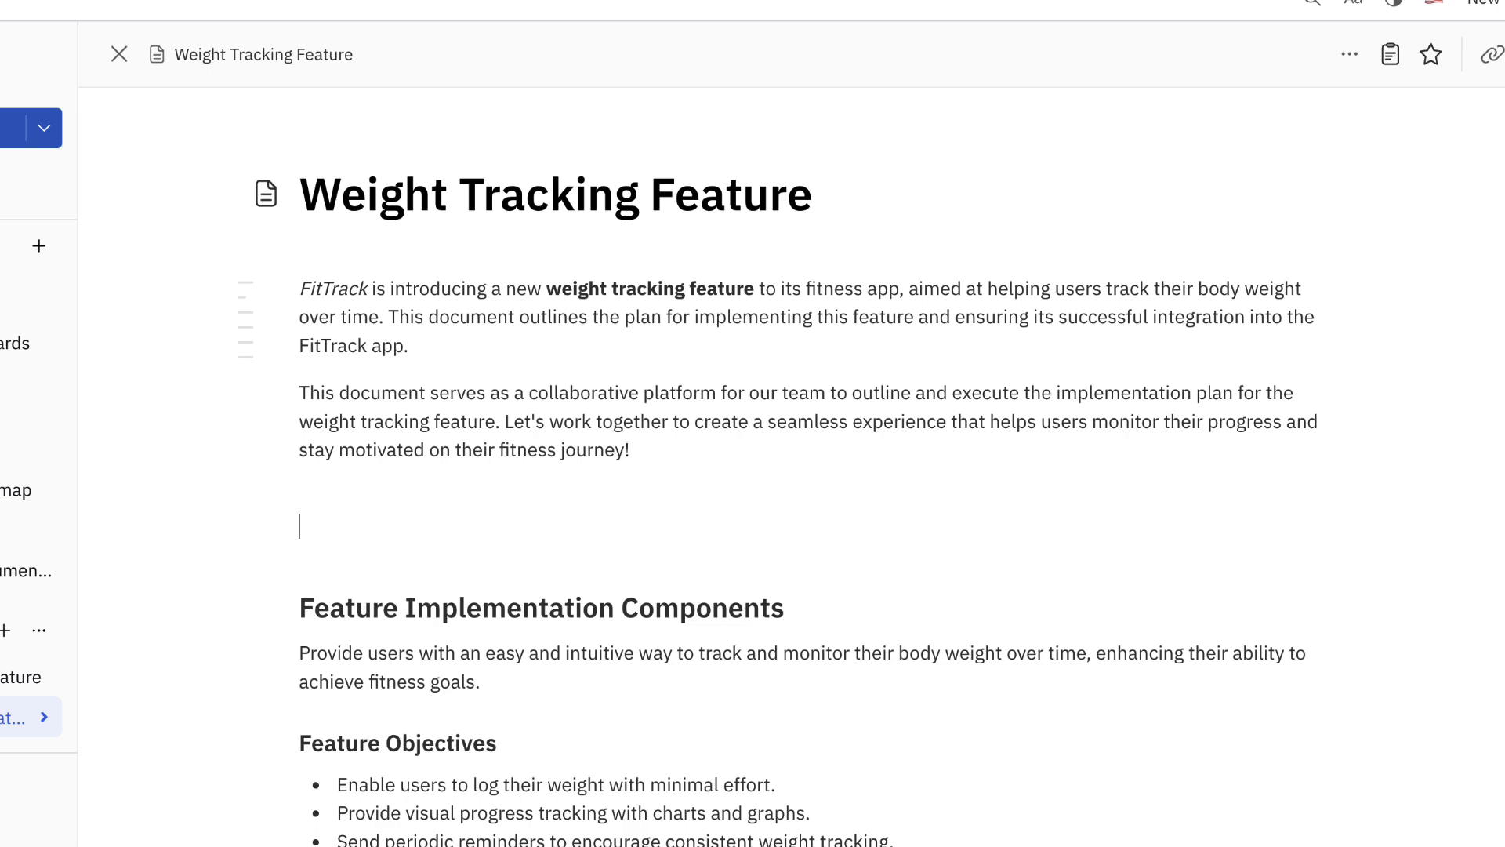
text(@E)
key(Return)
key(Return)
text(@Jak)
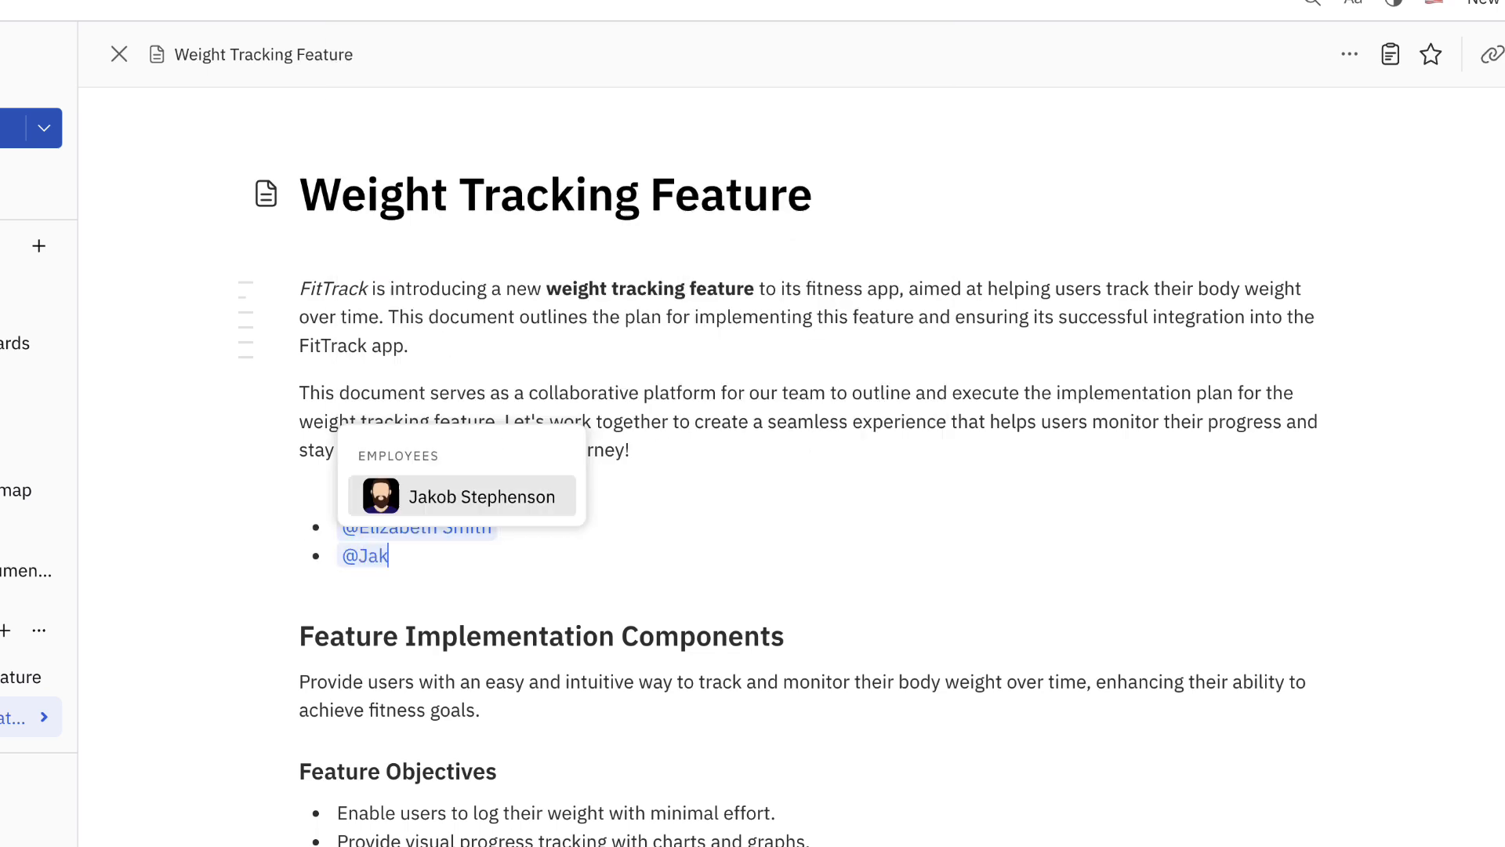
key(Return)
key(Return)
text(@Ter)
key(Return)
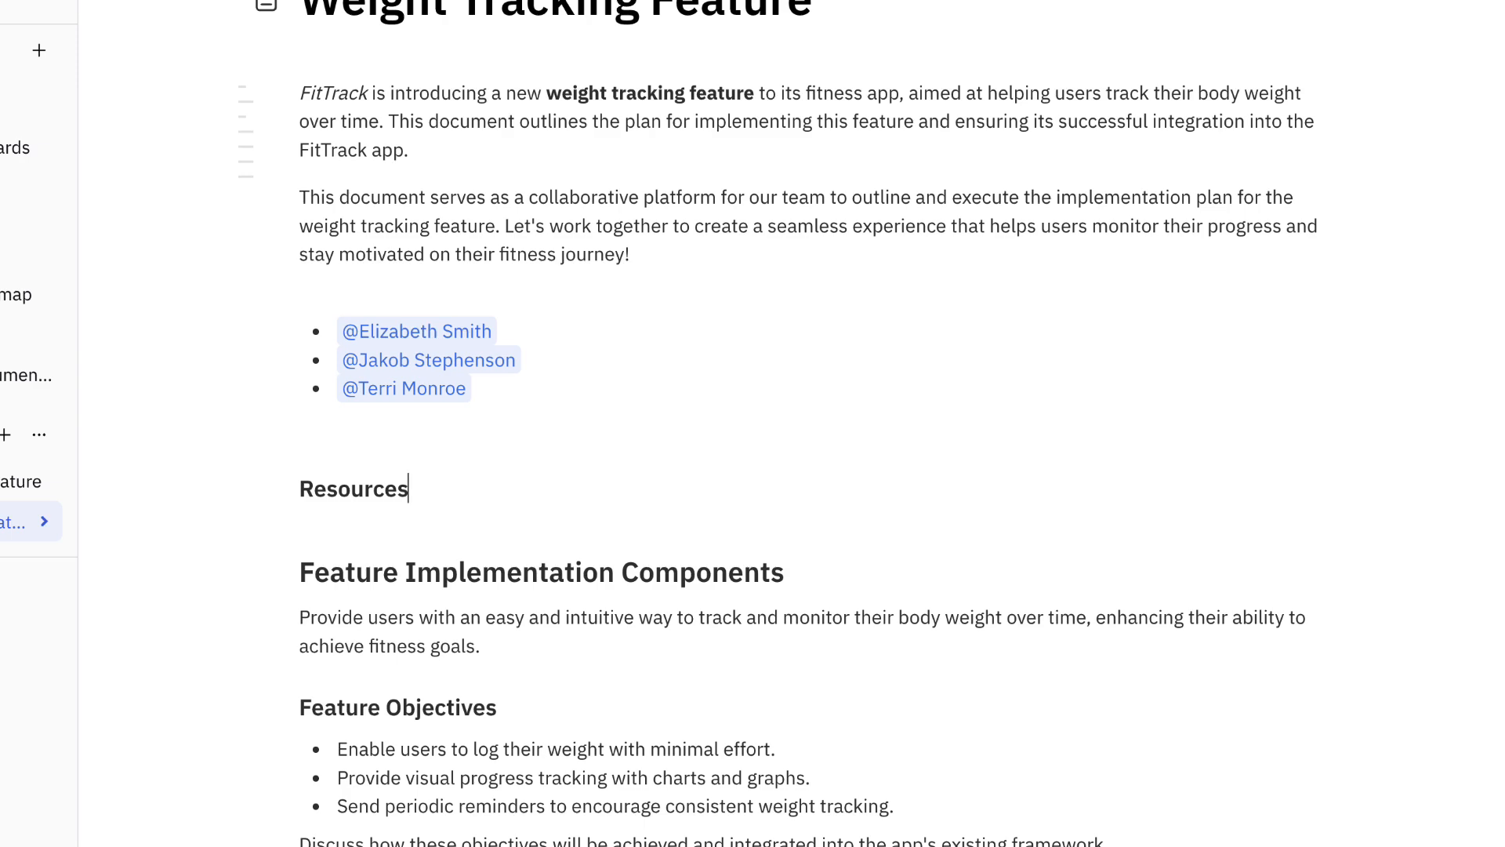
key(Return)
text(See @Brand)
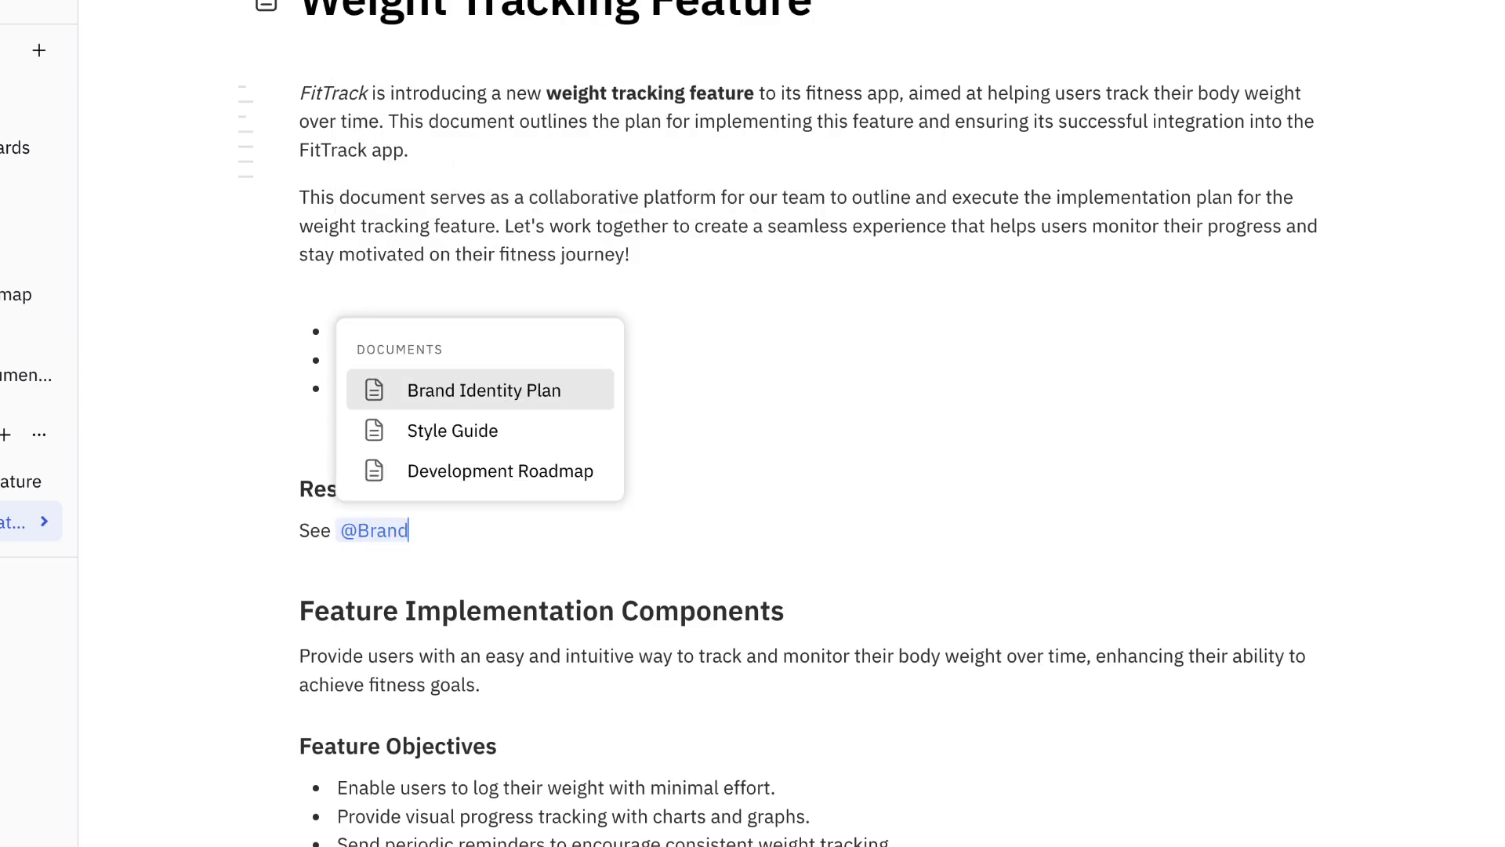
key(Return)
text(and @FEATU-6 (Wate)
key(Return)
text((Wate)
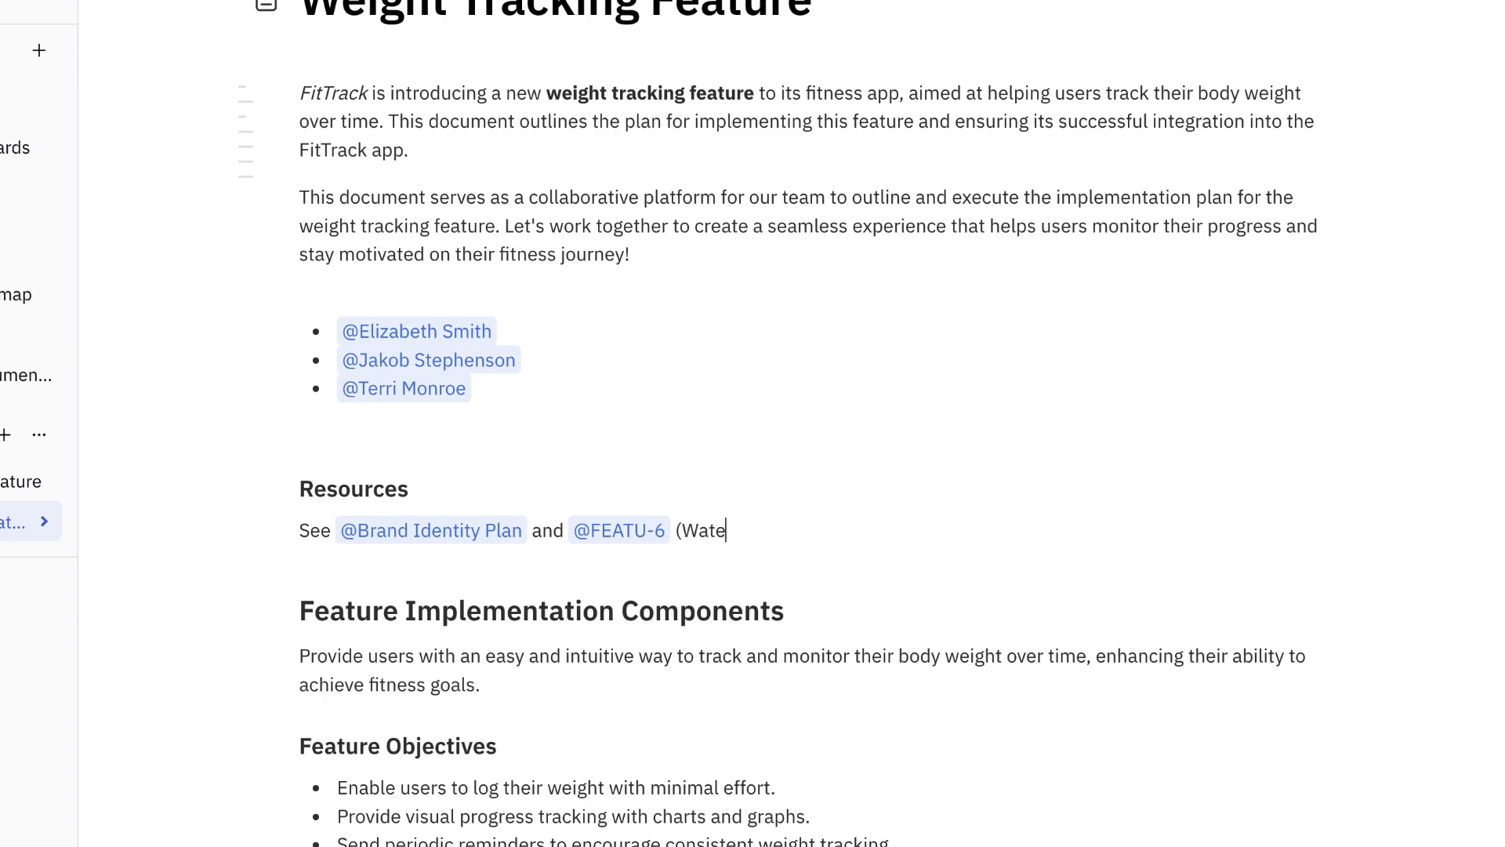
text(r intake tracker) for reference.)
Convert the three lines under the Action Items heading into a checklist.
scroll(815, 424, down, 12)
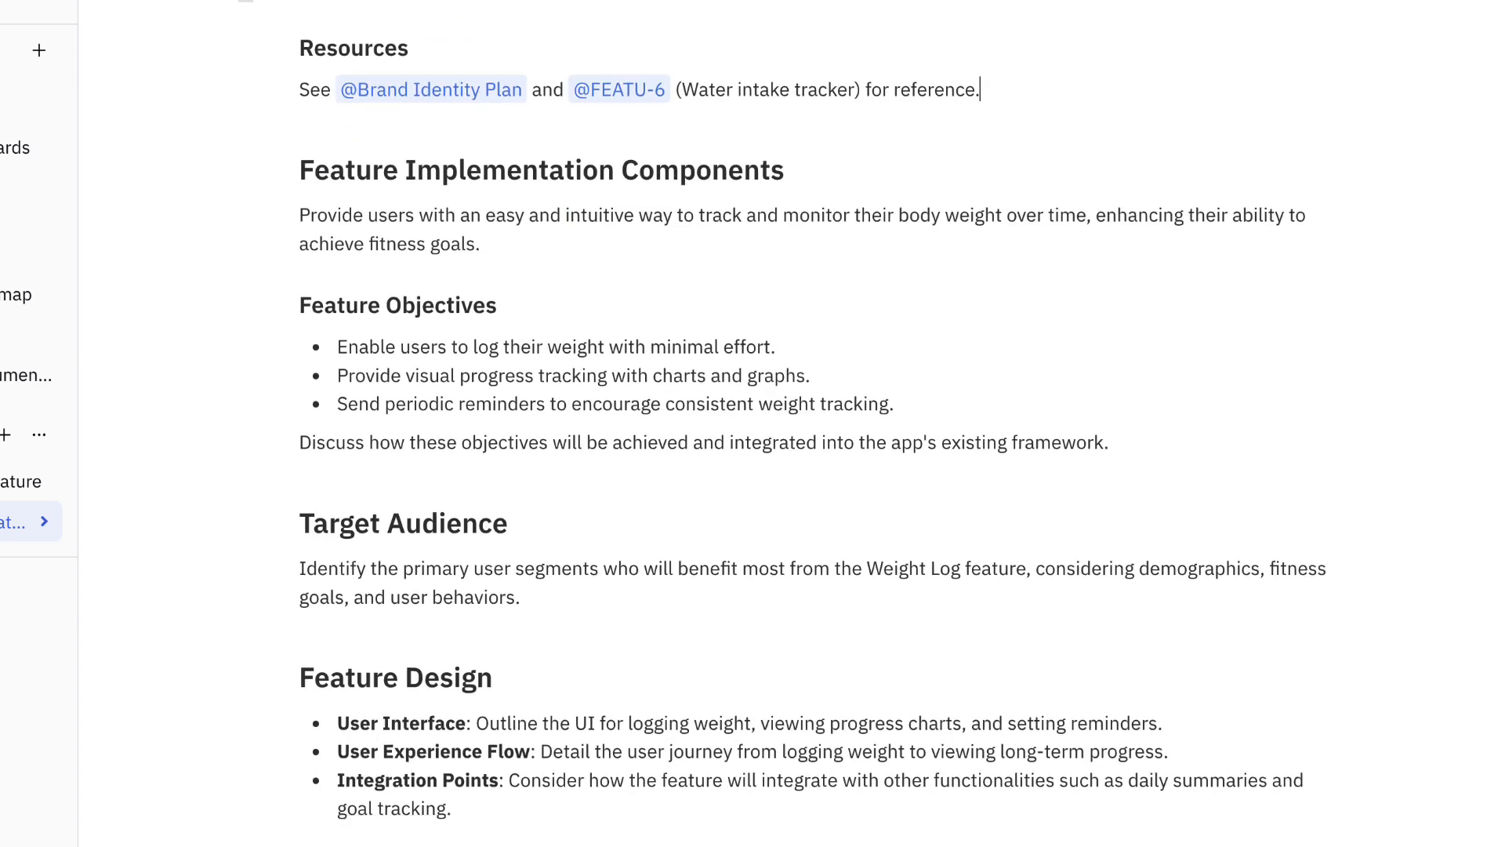
scroll(816, 424, down, 10)
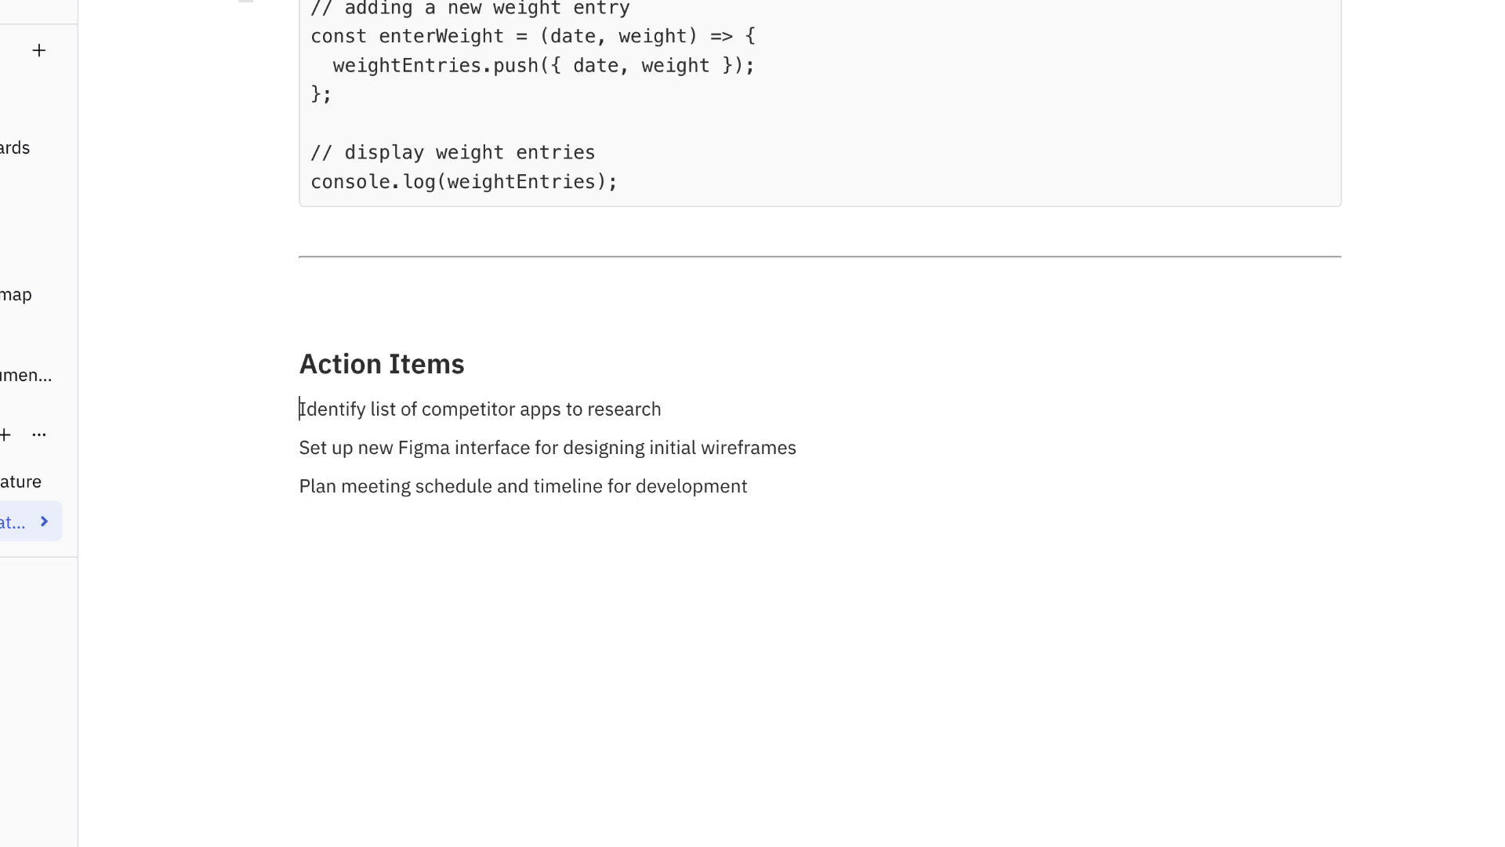
text([])
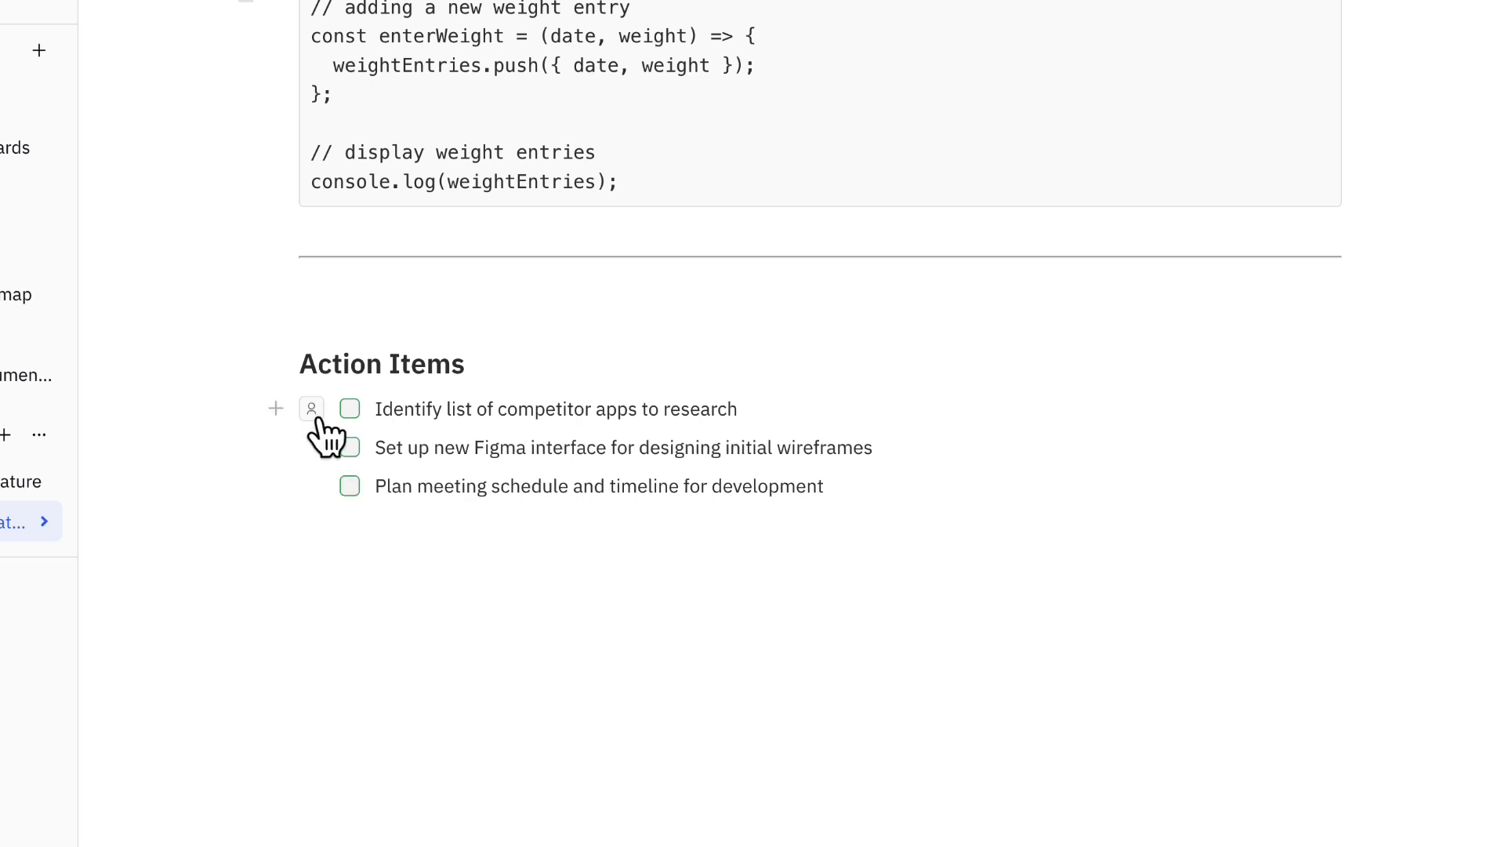
Assign a different team member to each of the three action items in the checklist.
click(318, 417)
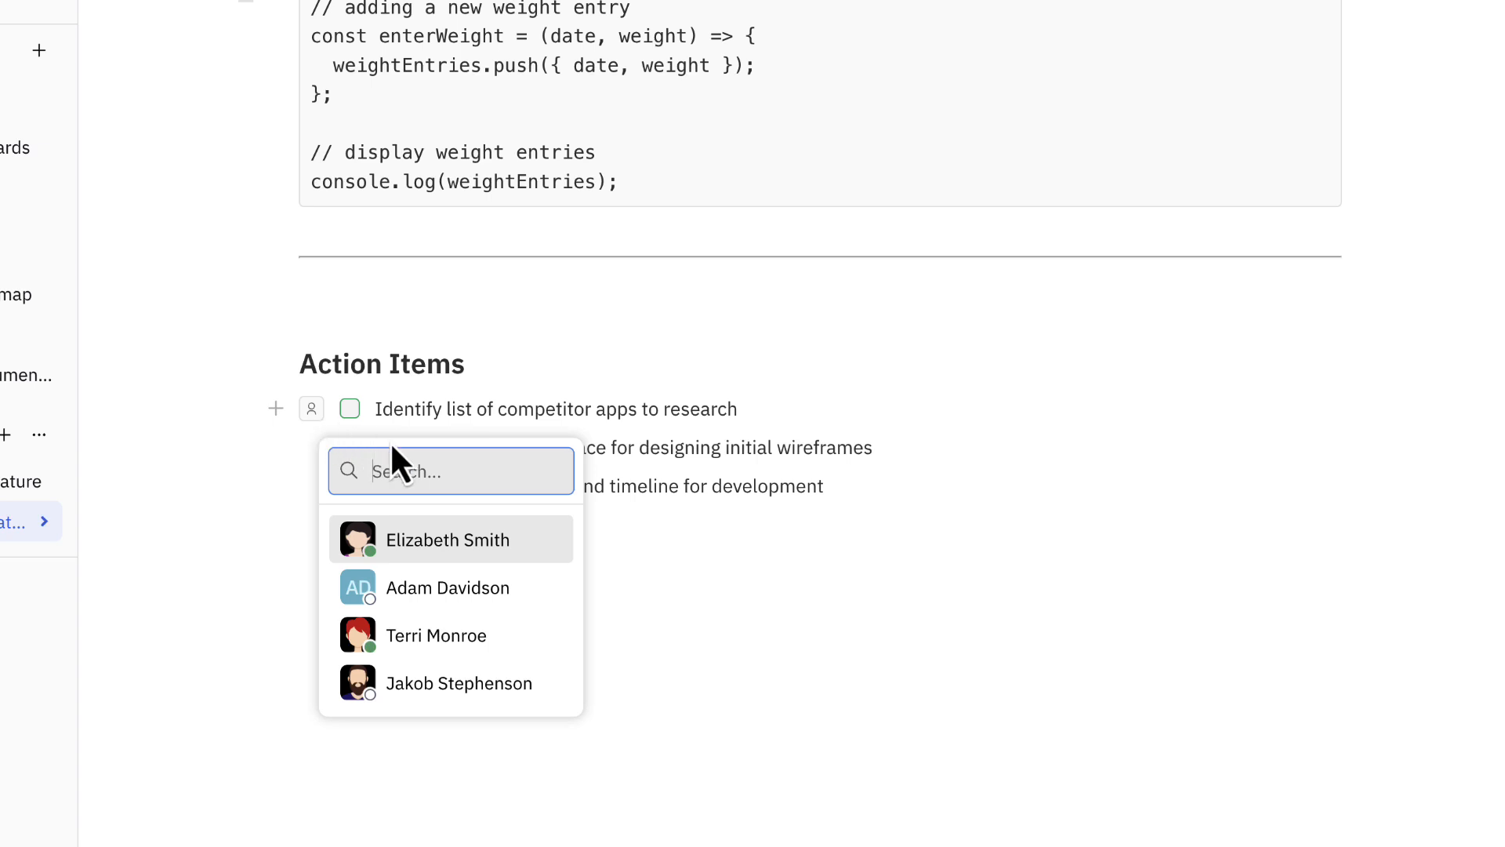
click(525, 539)
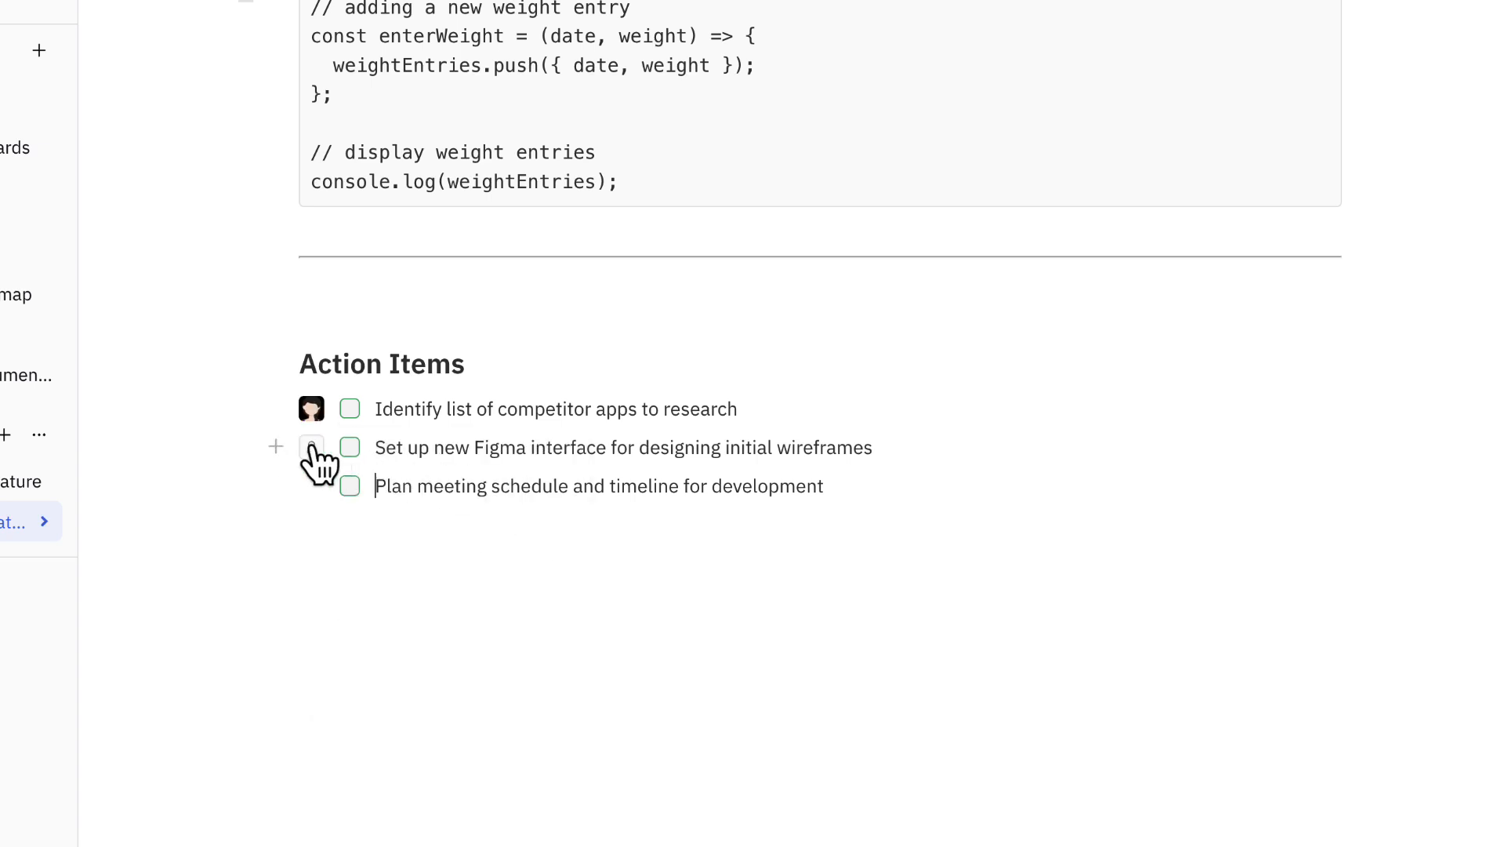
click(313, 448)
click(471, 663)
click(312, 486)
click(538, 743)
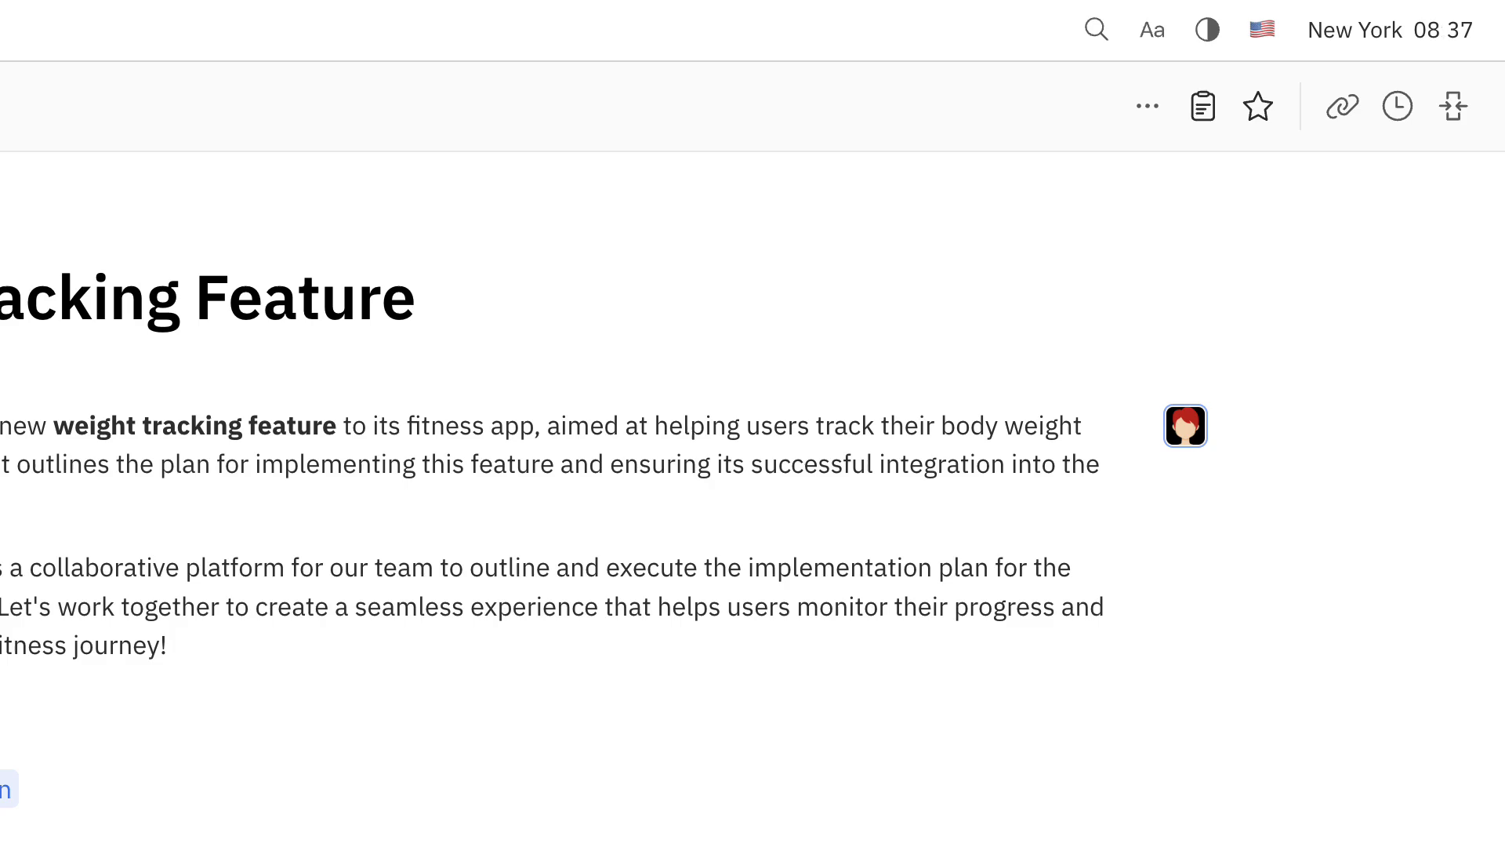
Check the collaborator present in the document and review the additional document actions, including the public link option.
click(1188, 427)
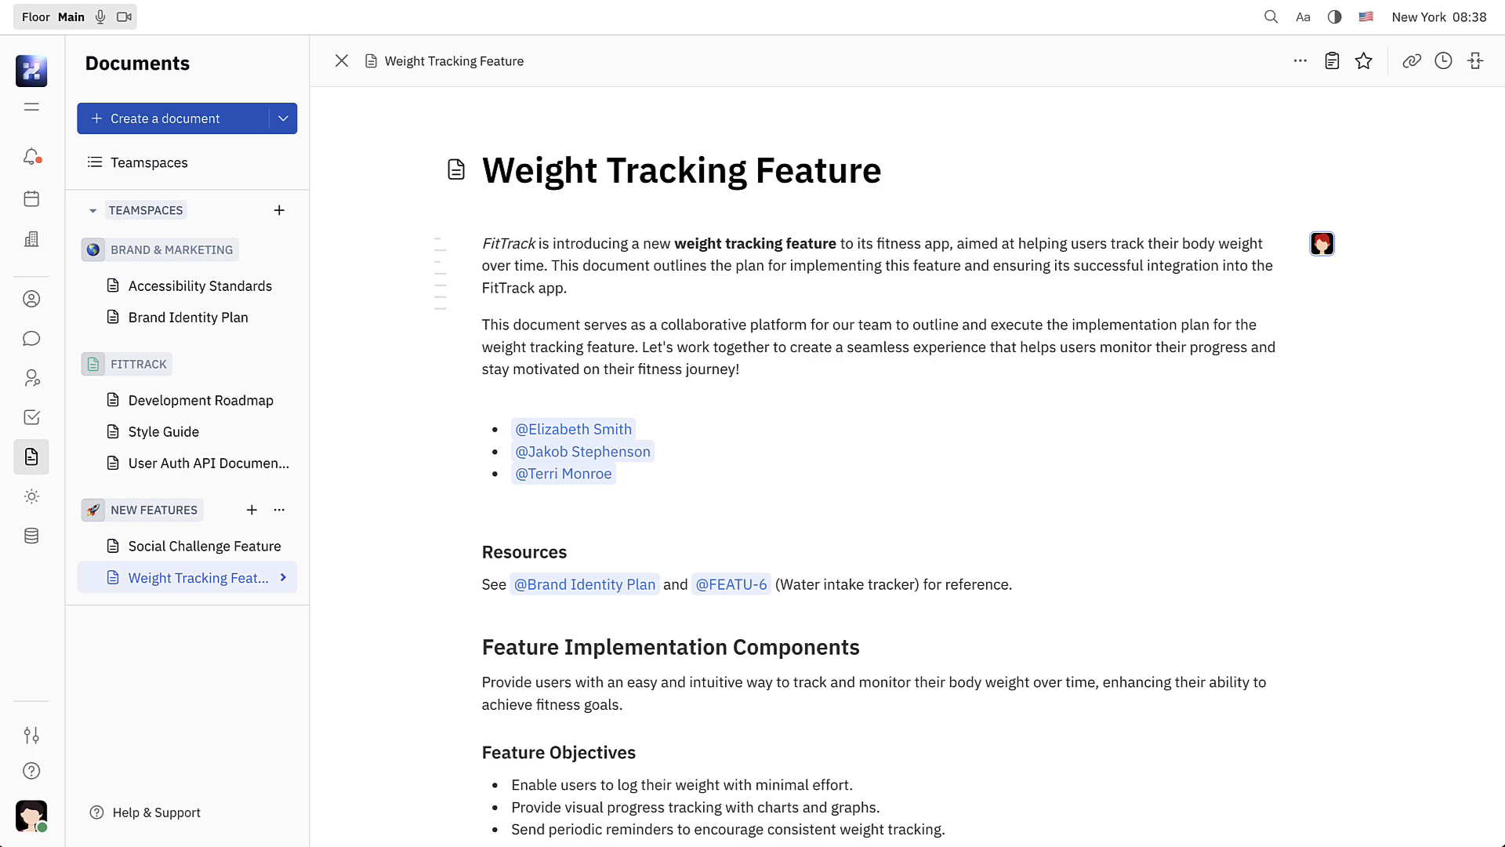
click(1300, 60)
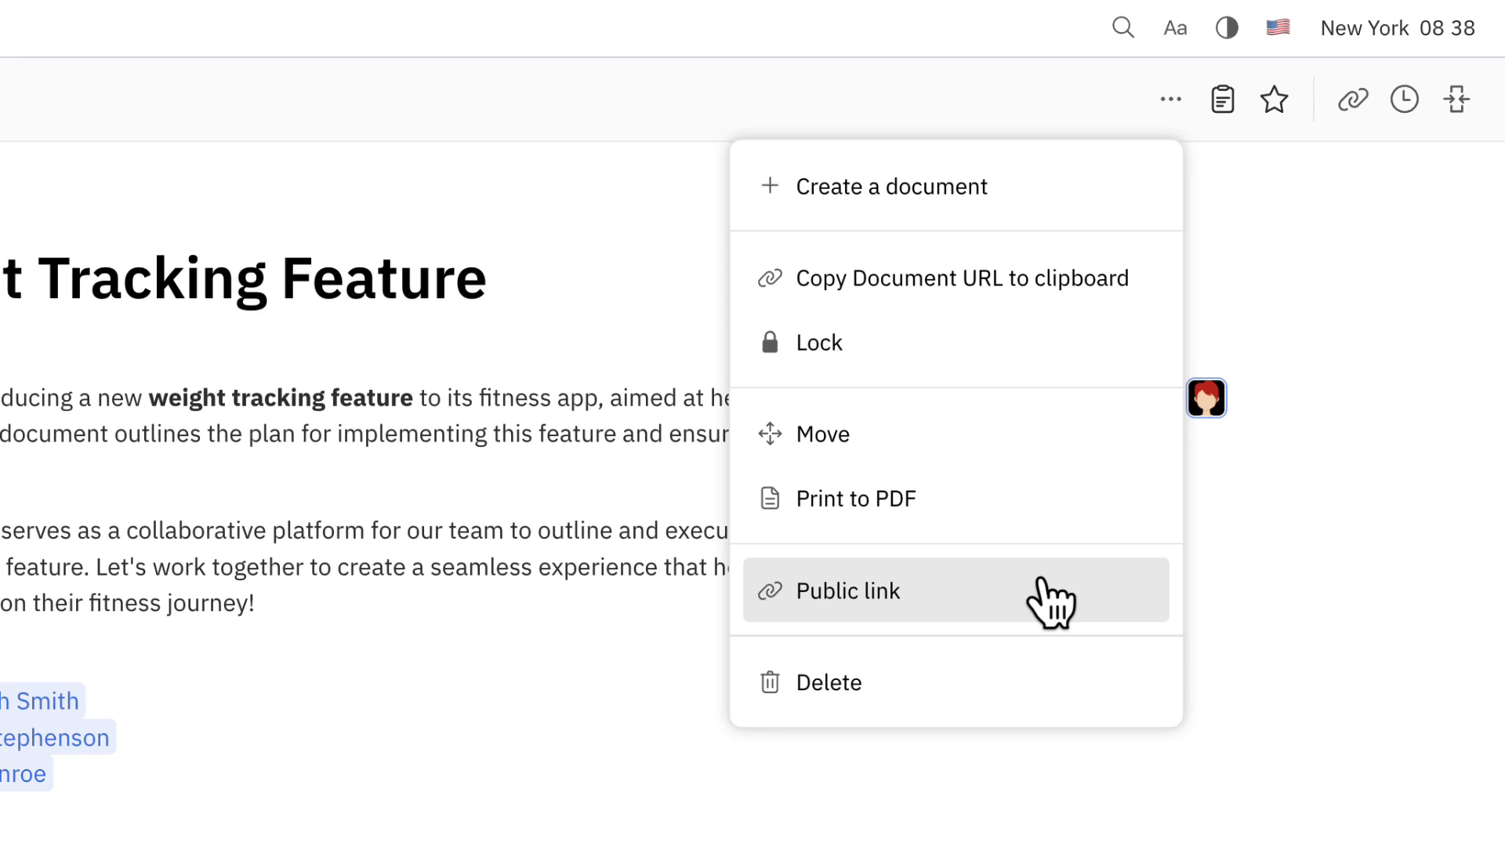
click(1237, 171)
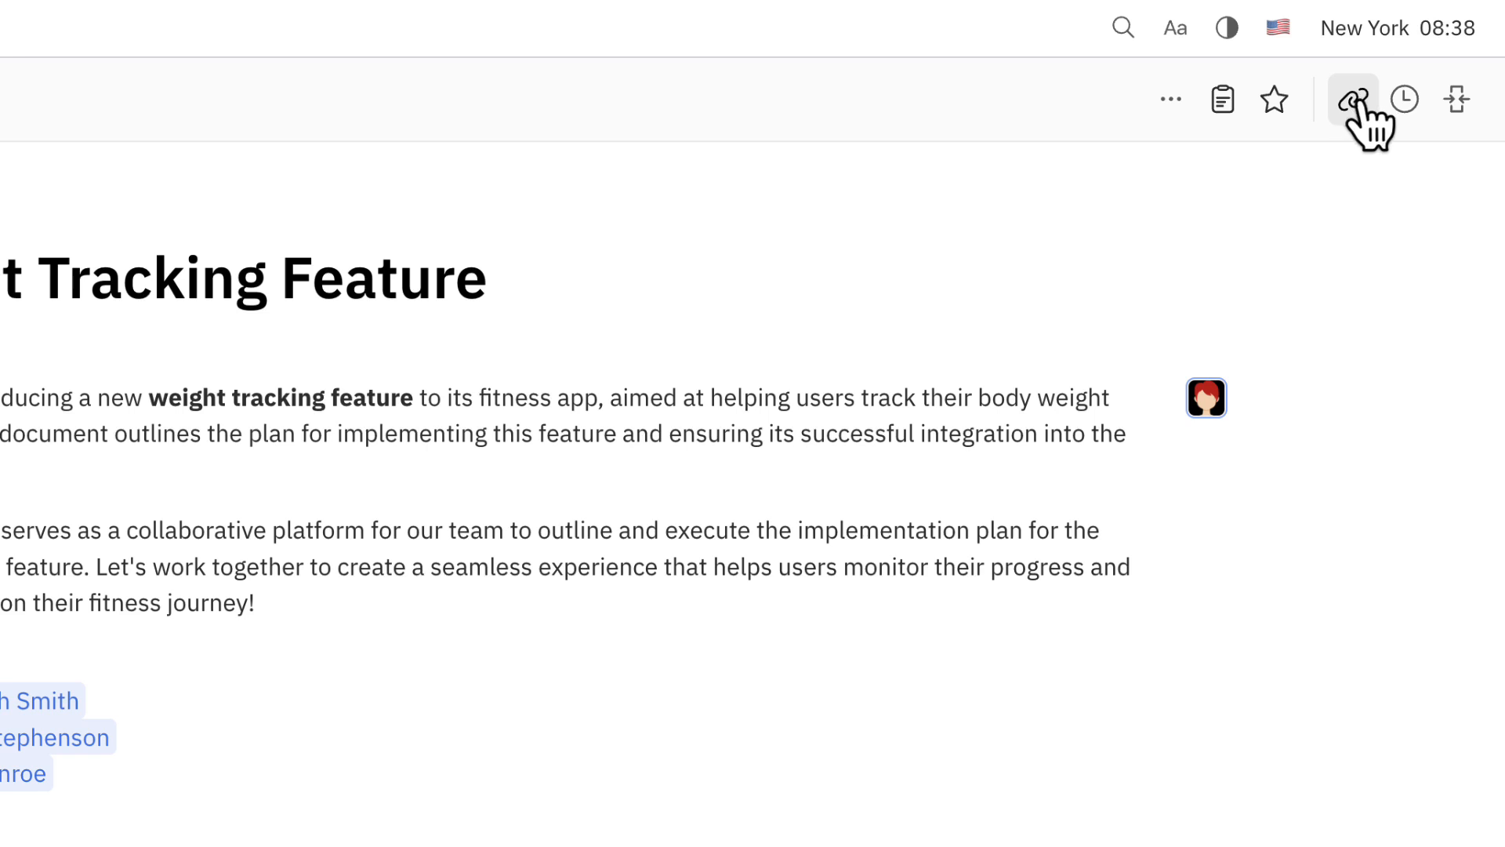
Examine the Weight Tracking Feature document's history and its snapshot option, and close the history view.
click(1405, 101)
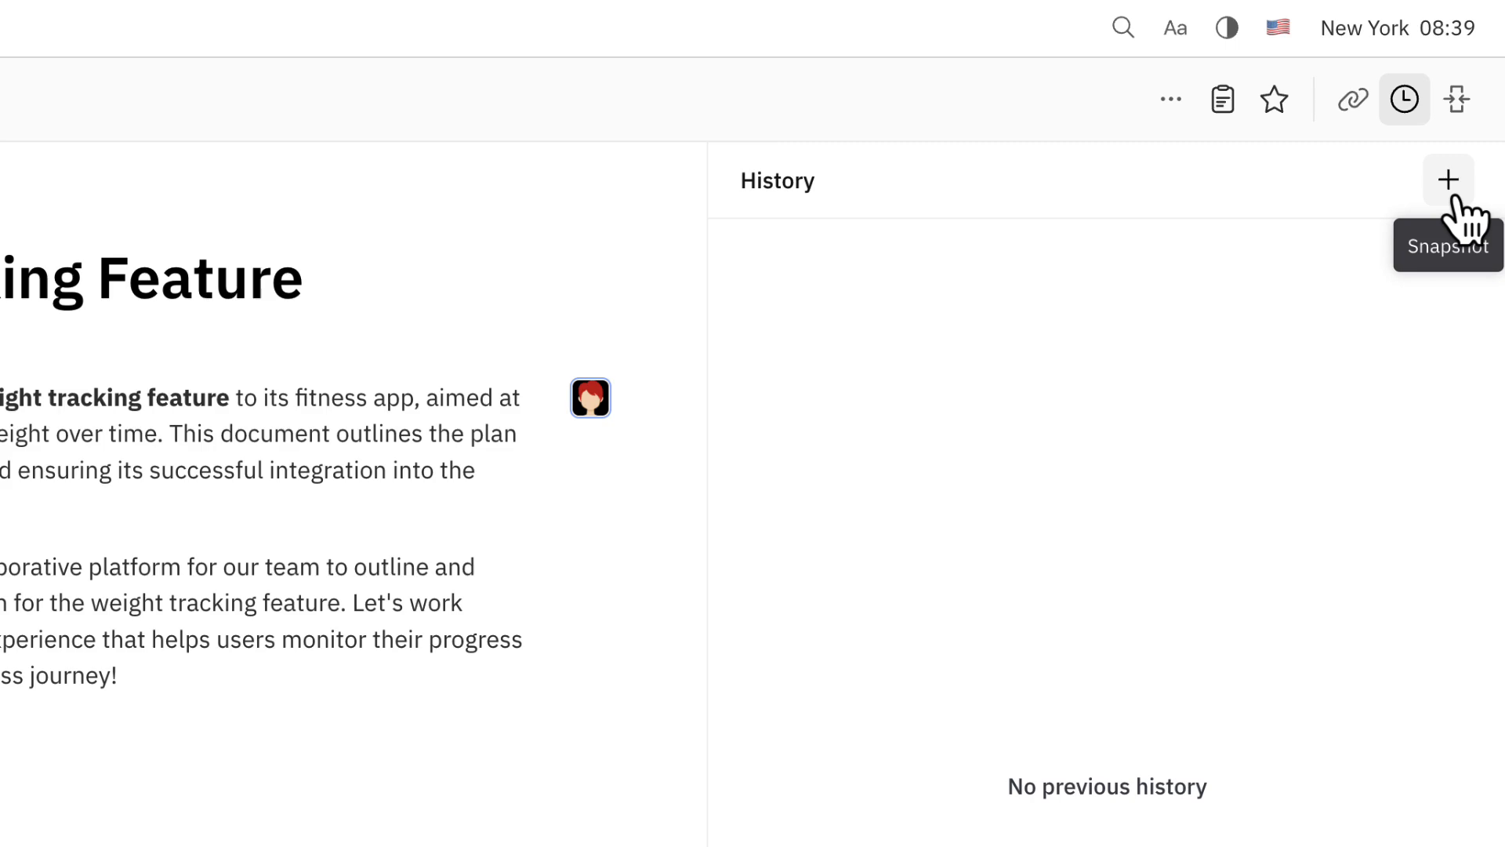
click(1456, 100)
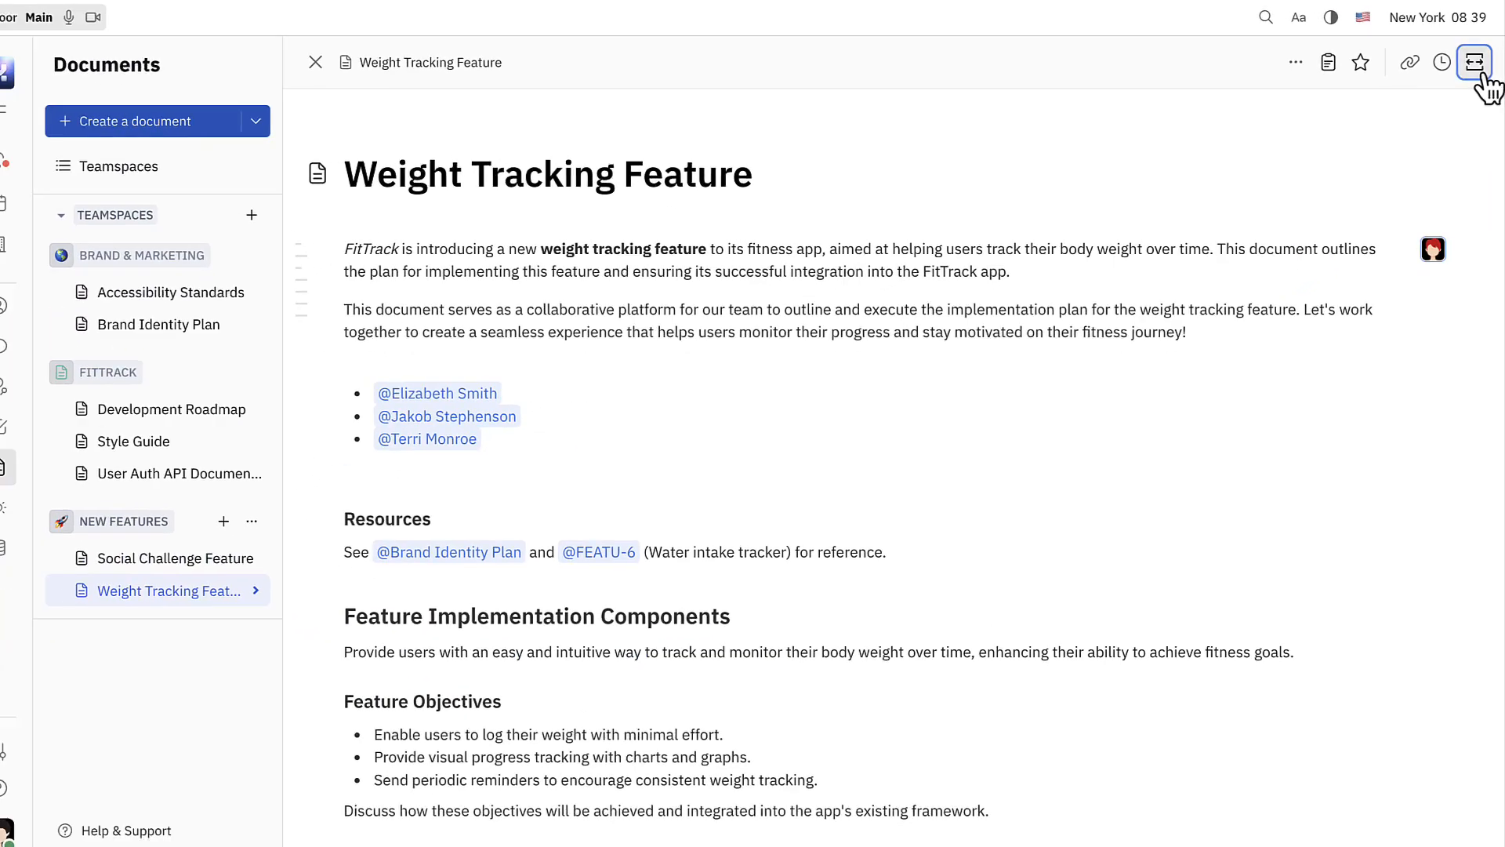
click(1481, 71)
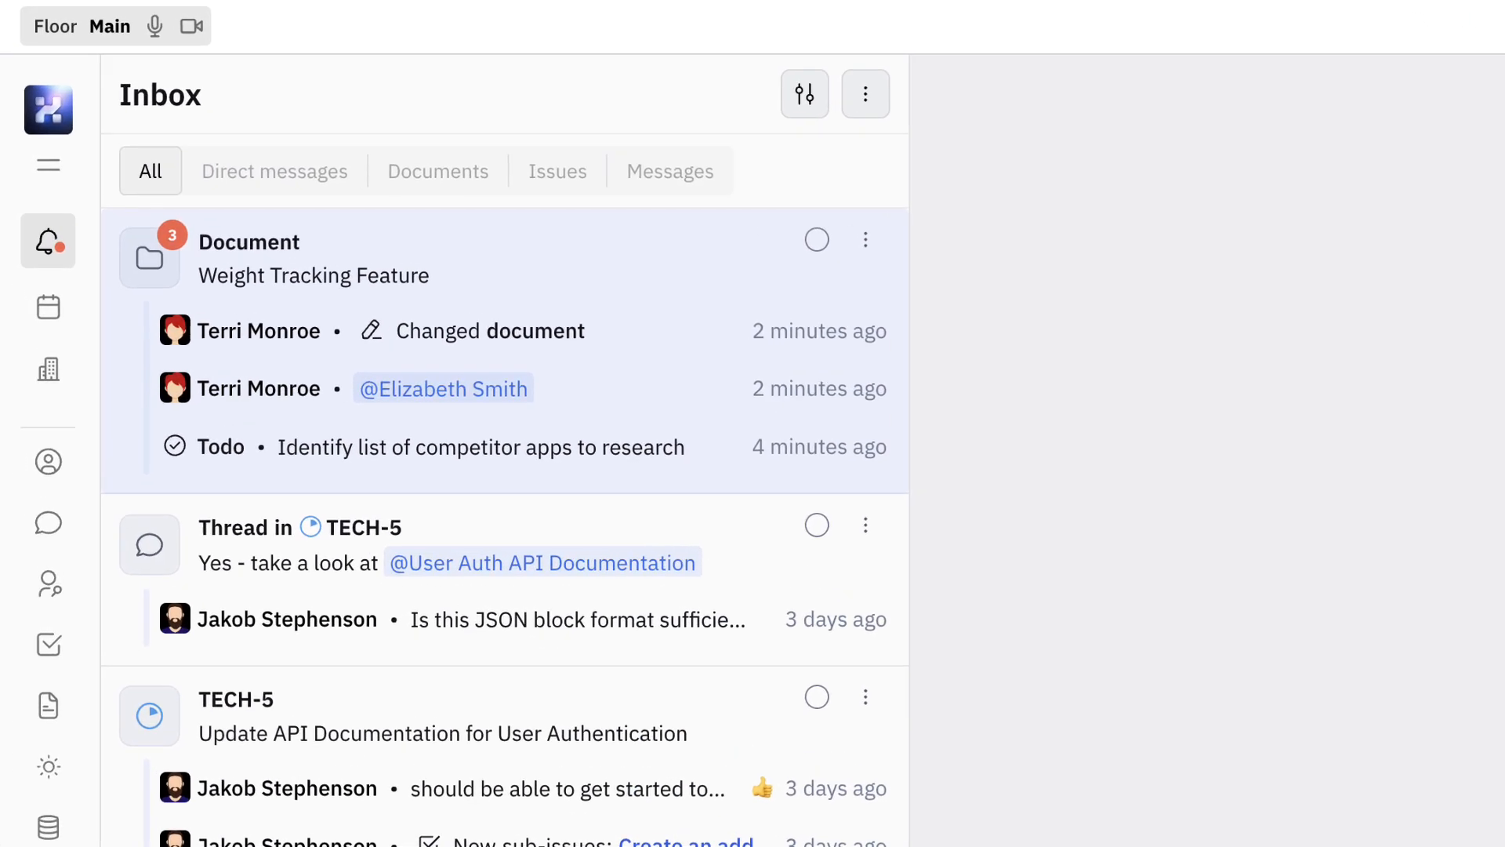
Open the Weight Tracking Feature document from its Inbox notification and go to it in the New Features teamspace.
mouse_move(658, 333)
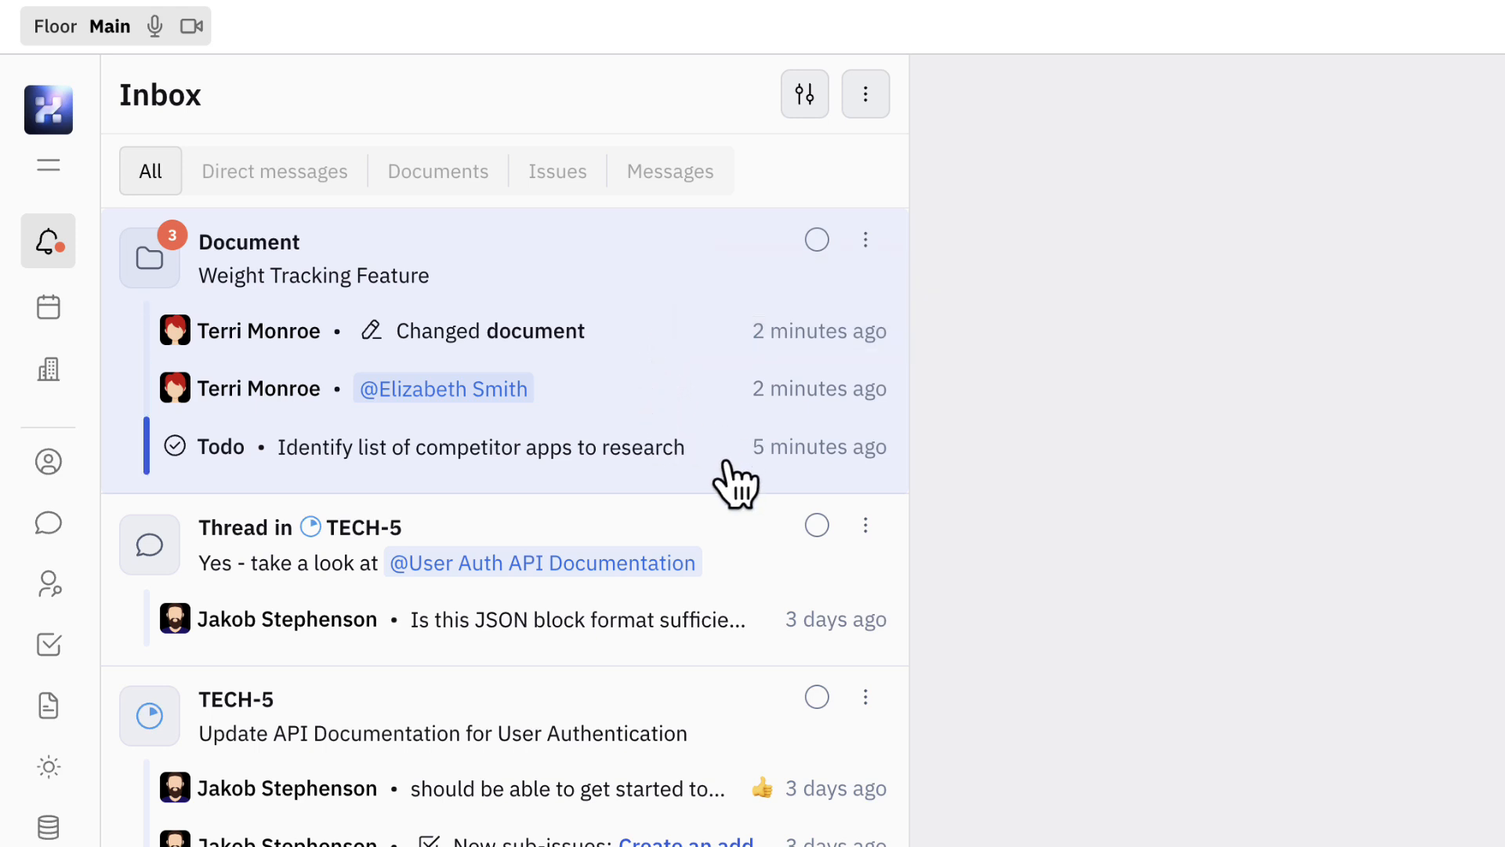
click(597, 272)
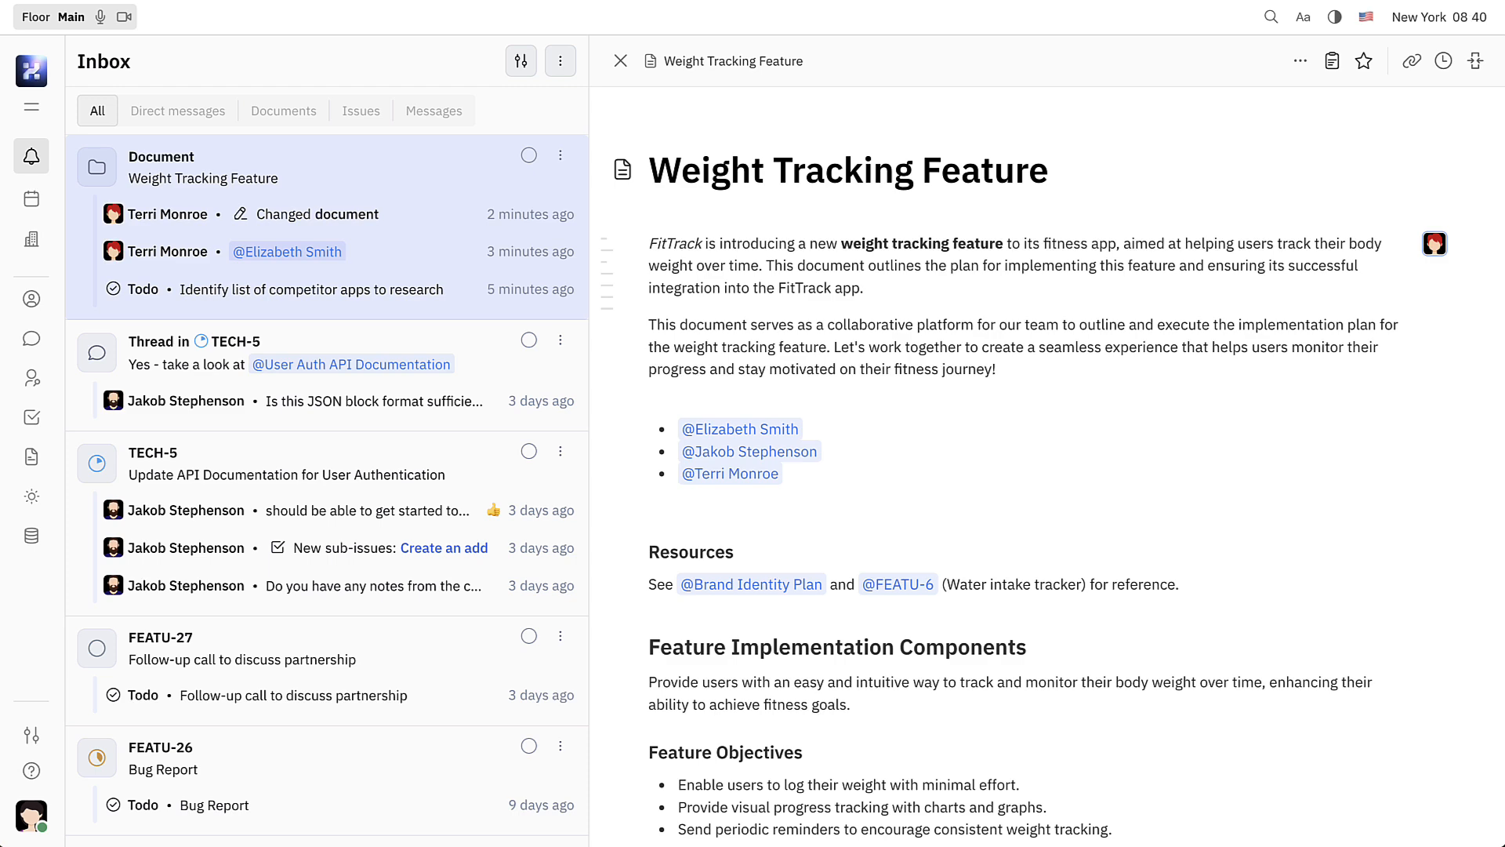
click(739, 63)
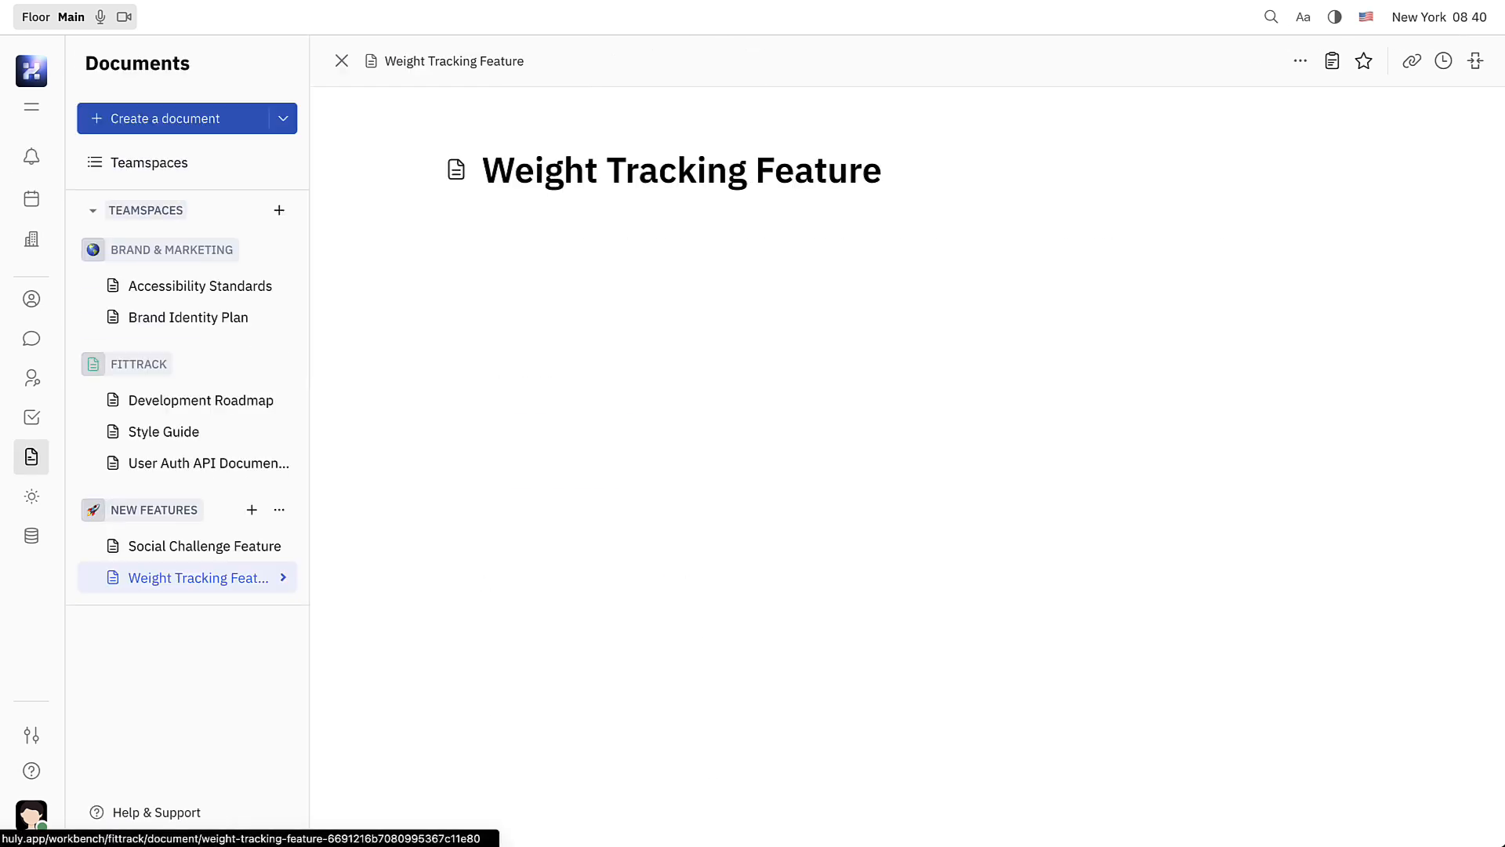